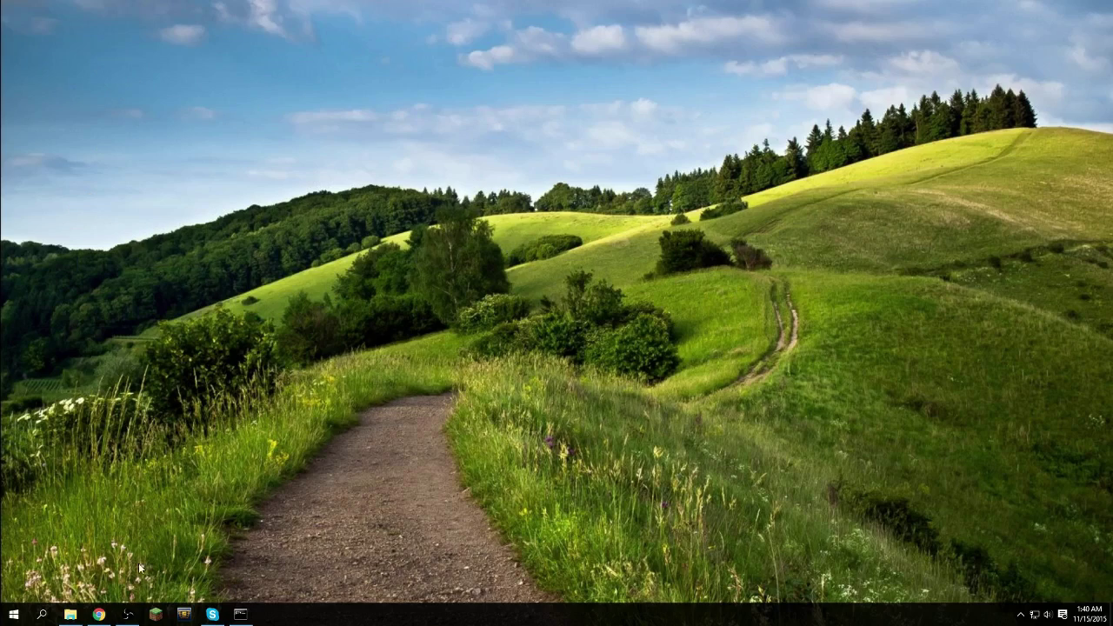
Open the Can I host a Minecraft Server page in Chrome and enter 60 upload, 60 download and 8000 MB RAM.
{"action": "left_click", "coordinate": [111, 613]}
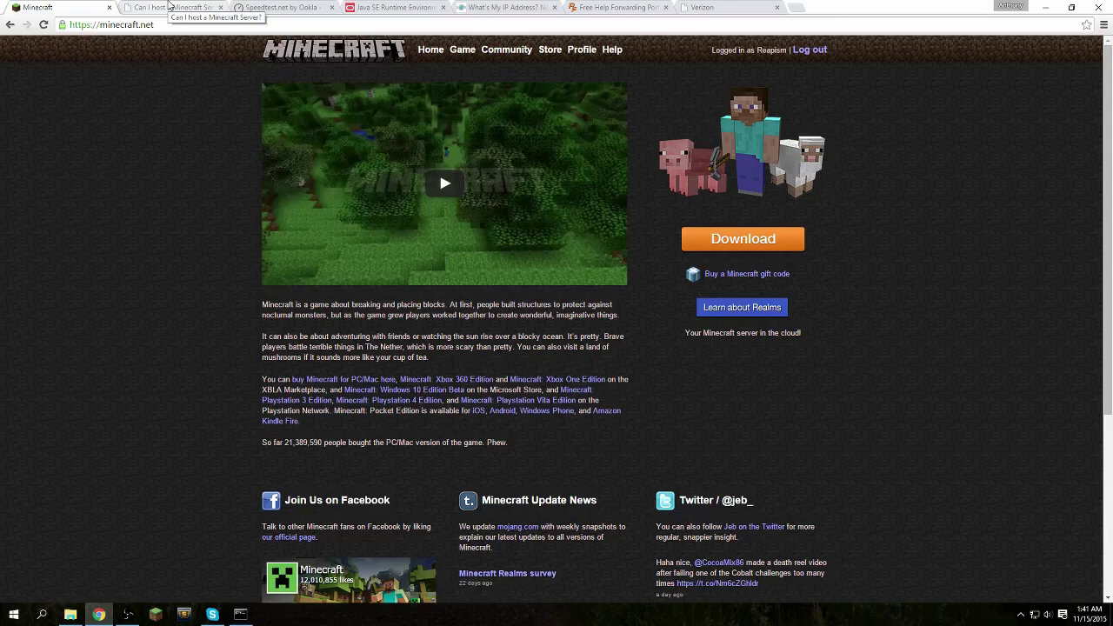
{"action": "left_click", "coordinate": [170, 6]}
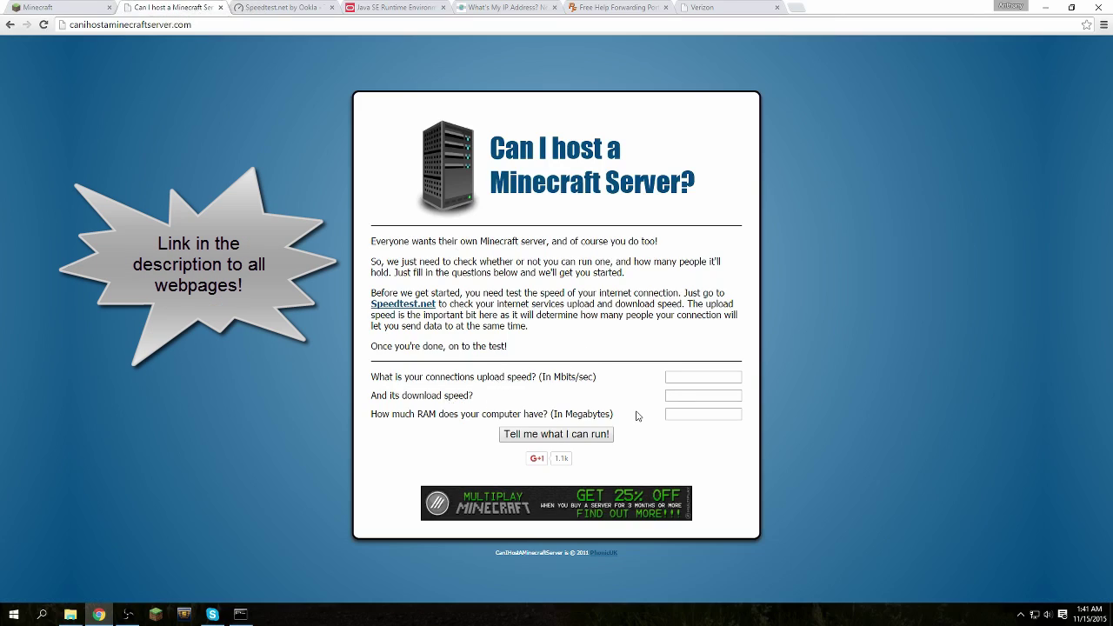
{"action": "left_click", "coordinate": [684, 377]}
{"action": "type", "text": "60"}
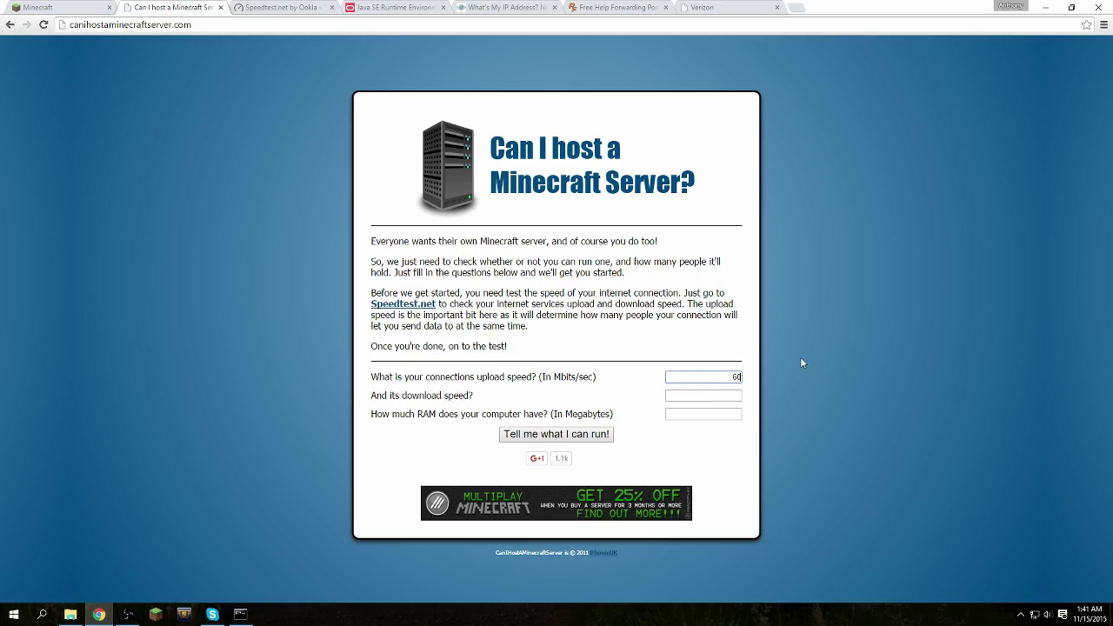
{"action": "key", "text": "Tab"}
{"action": "type", "text": "60"}
{"action": "key", "text": "Tab"}
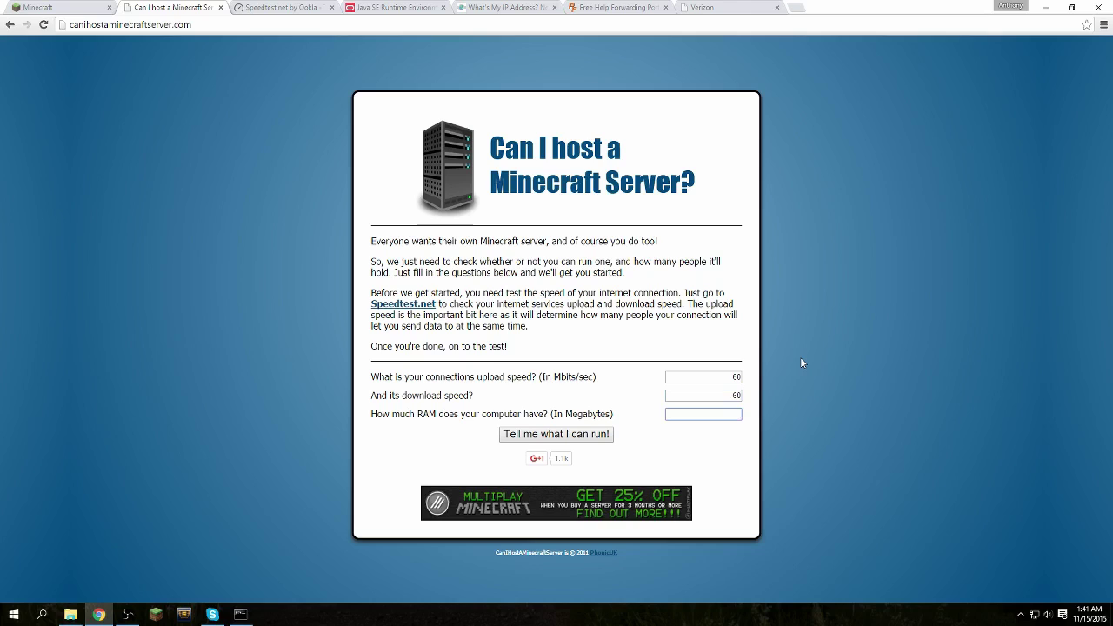
{"action": "type", "text": "8000"}
{"action": "key", "text": "BackSpace"}
{"action": "key", "text": "BackSpace"}
{"action": "type", "text": "00"}
{"action": "left_click_drag", "start_coordinate": [538, 380], "coordinate": [612, 382]}
{"action": "left_click", "coordinate": [538, 384]}
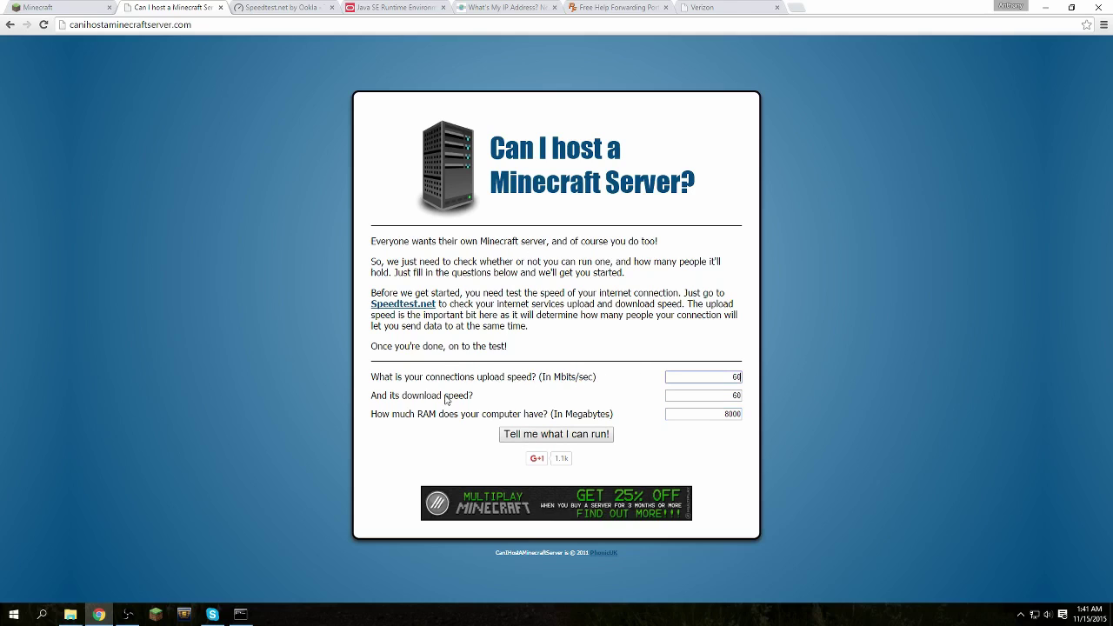
Check the download and upload speeds on the Speedtest page and return to the server hosting form.
{"action": "left_click", "coordinate": [306, 7]}
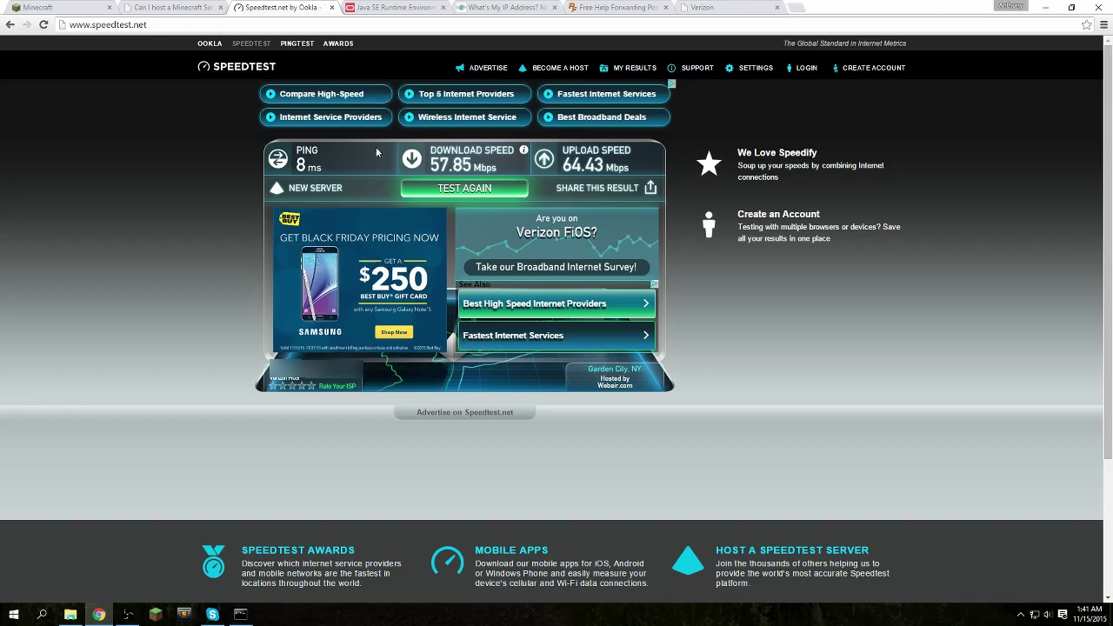
{"action": "left_click", "coordinate": [462, 187]}
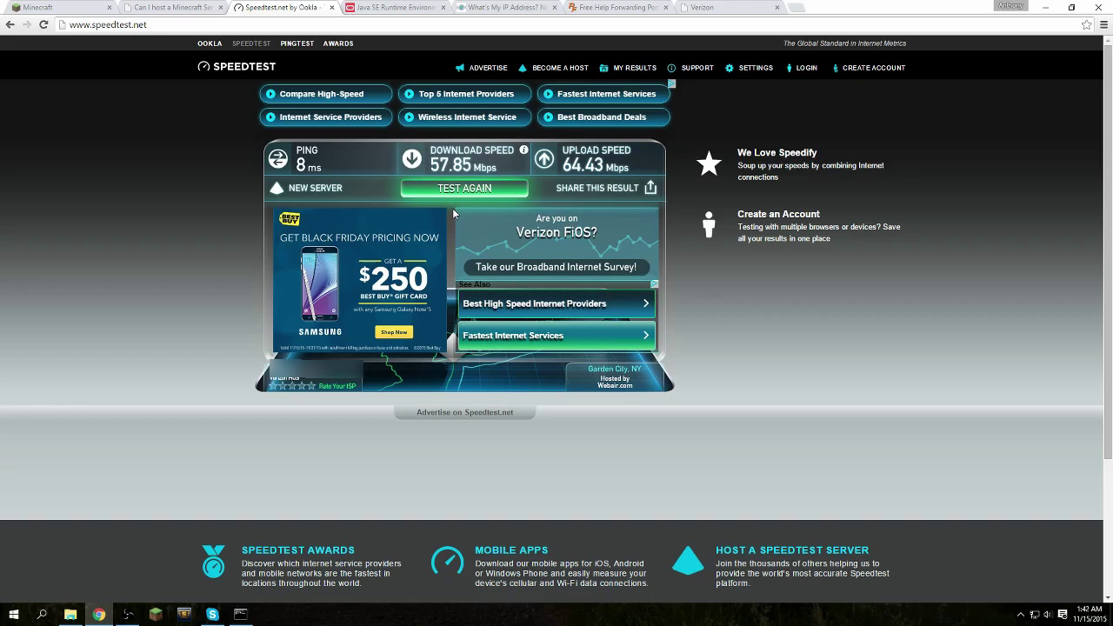
{"action": "left_click", "coordinate": [174, 7]}
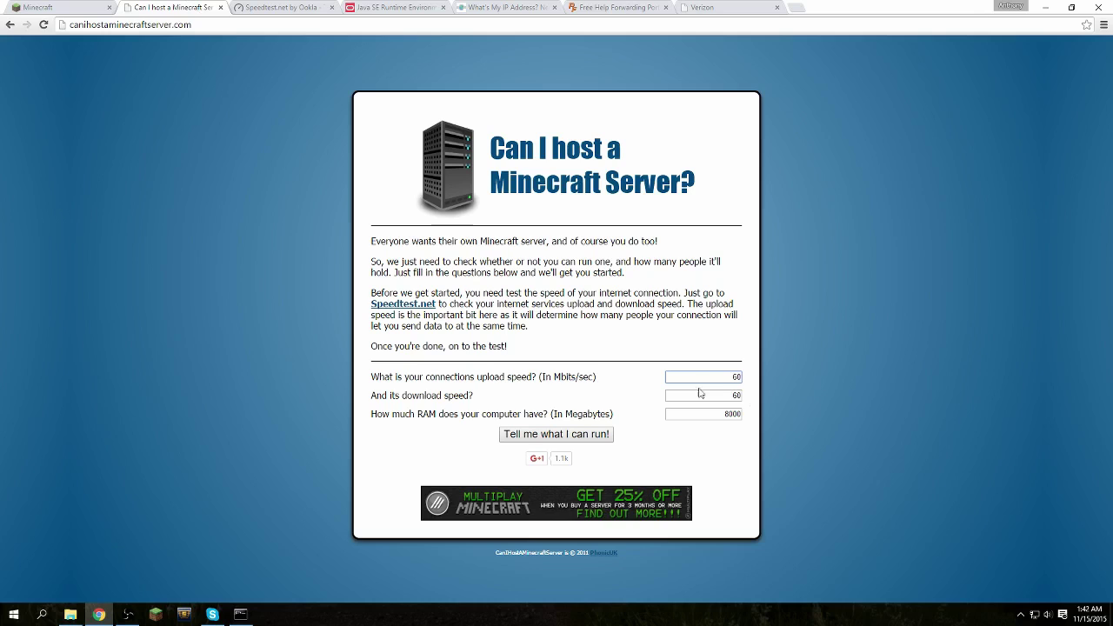
View the computer's installed memory in the Windows system properties, and go back to the browser.
{"action": "left_click", "coordinate": [71, 614]}
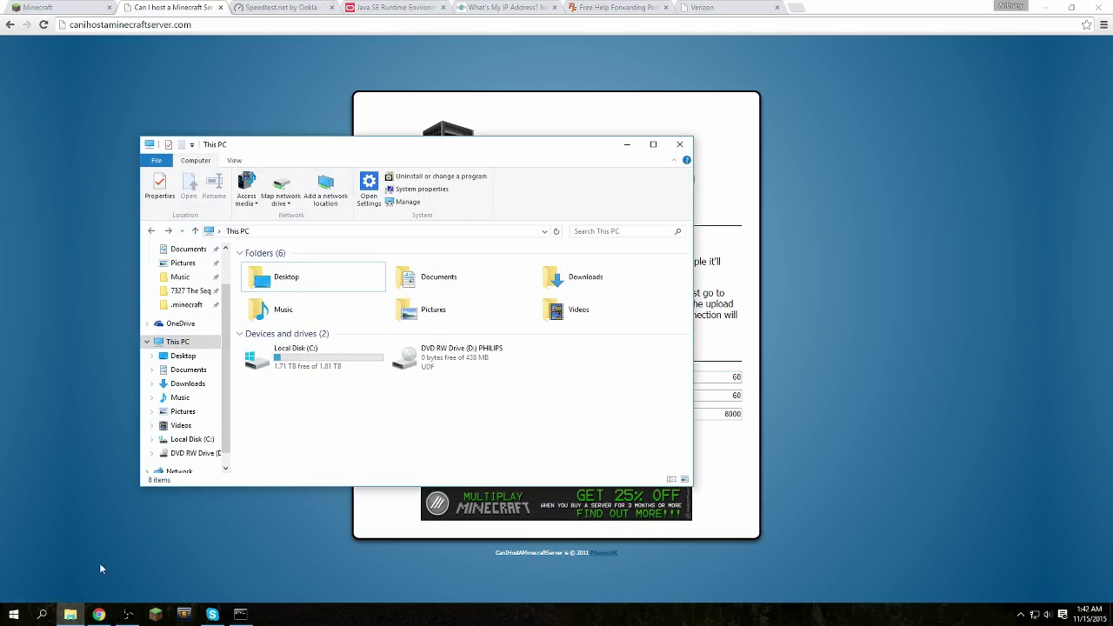
{"action": "right_click", "coordinate": [291, 369]}
{"action": "left_click", "coordinate": [301, 380]}
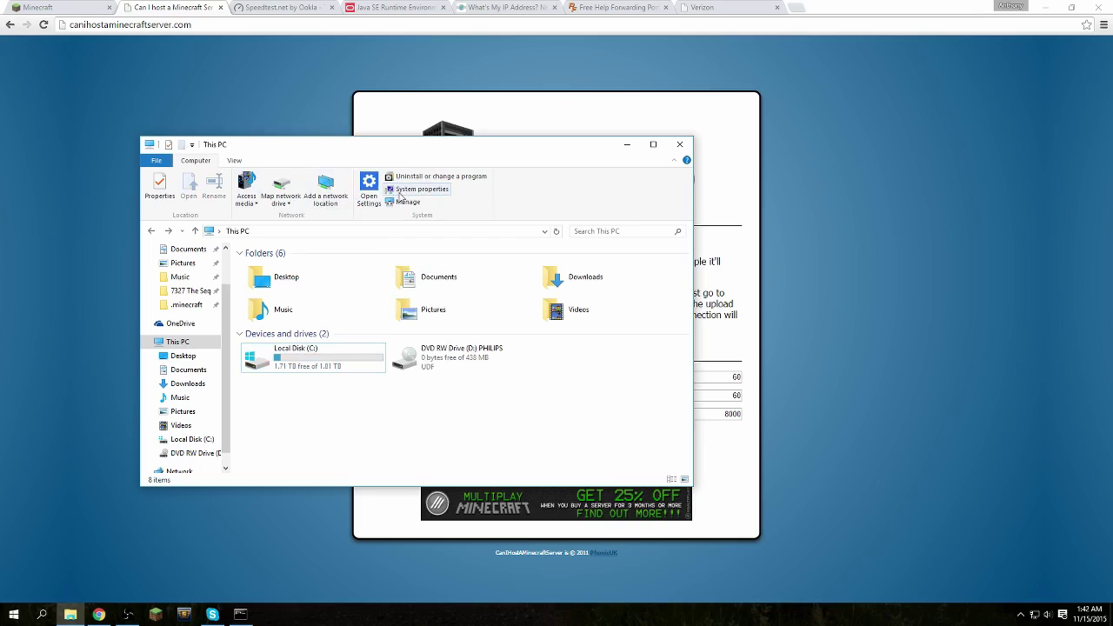
{"action": "left_click", "coordinate": [177, 341]}
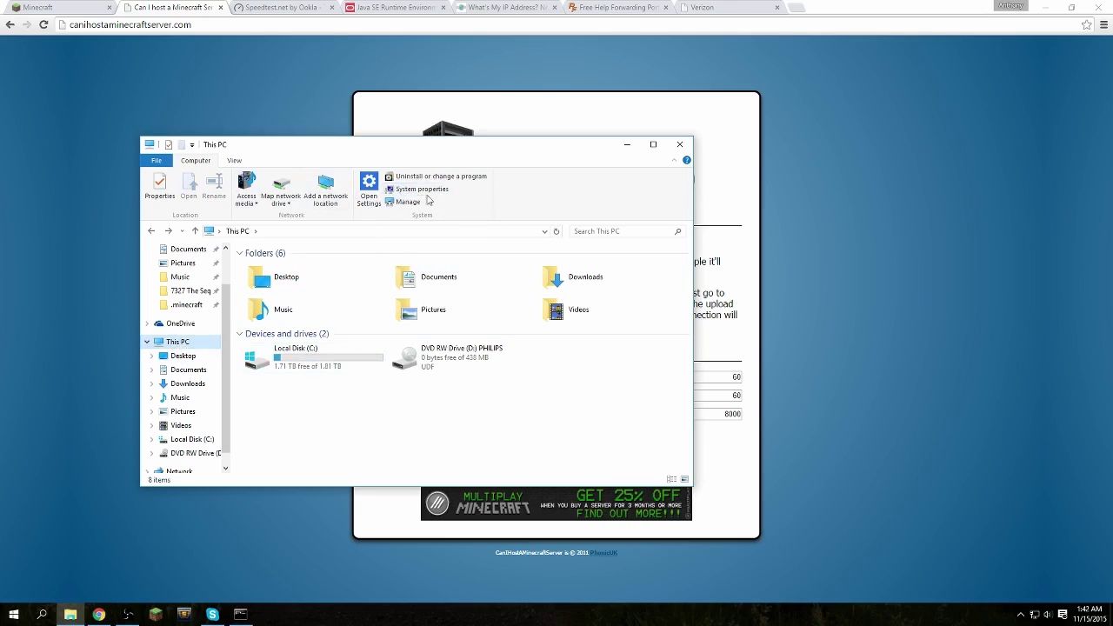
{"action": "left_click", "coordinate": [430, 191]}
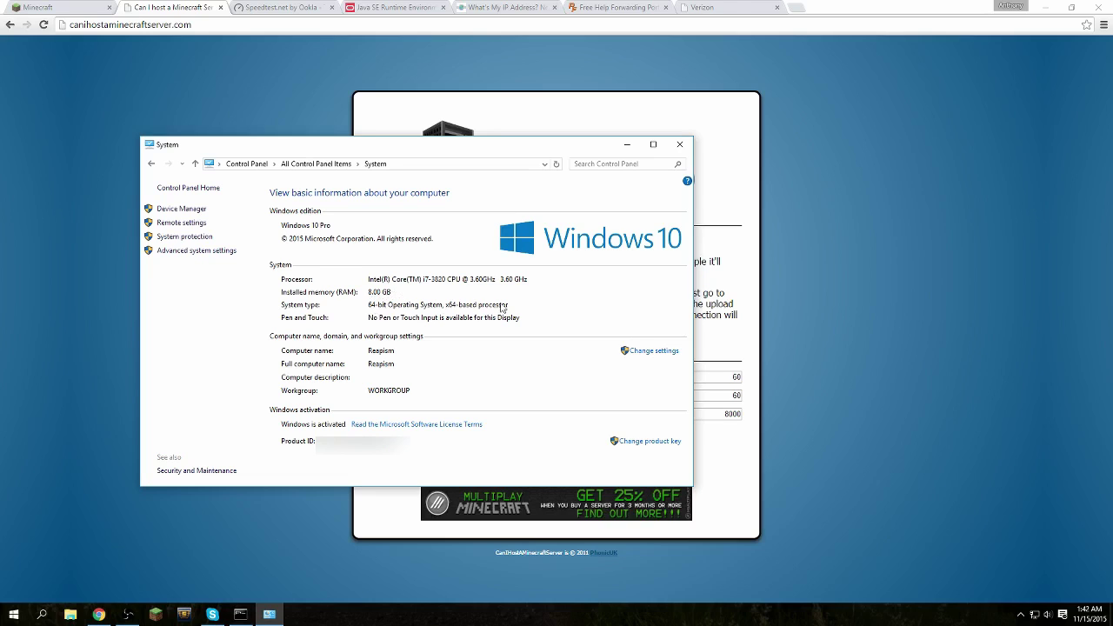
{"action": "left_click", "coordinate": [786, 331]}
Run the hosting check with the entered connection speeds and RAM, and dismiss its result.
{"action": "double_click", "coordinate": [721, 414]}
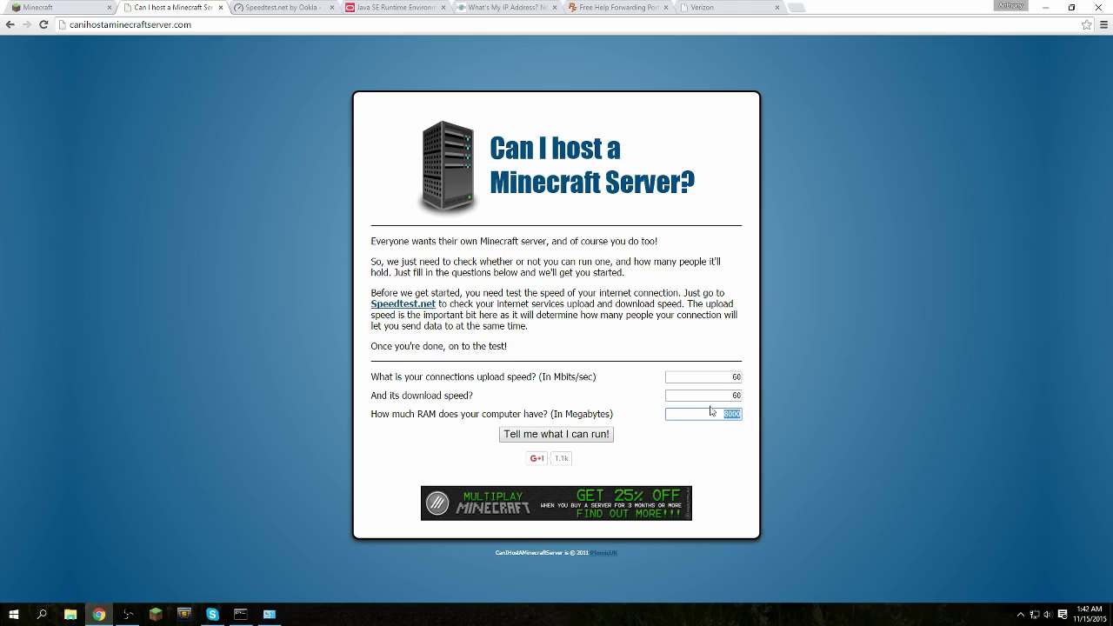
{"action": "left_click", "coordinate": [582, 435]}
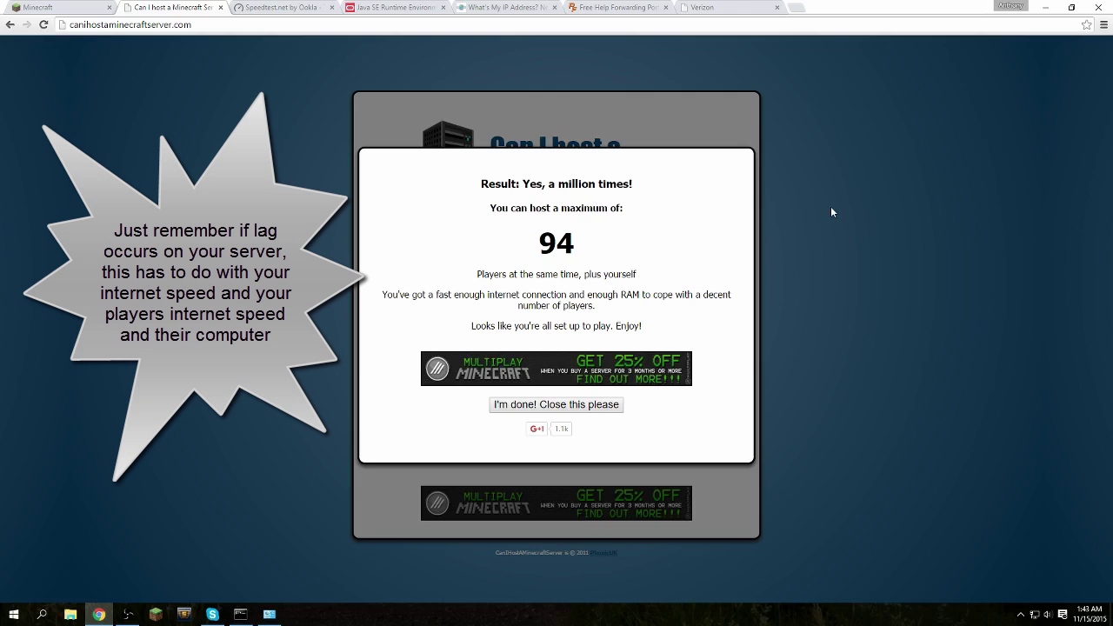
{"action": "left_click", "coordinate": [607, 405]}
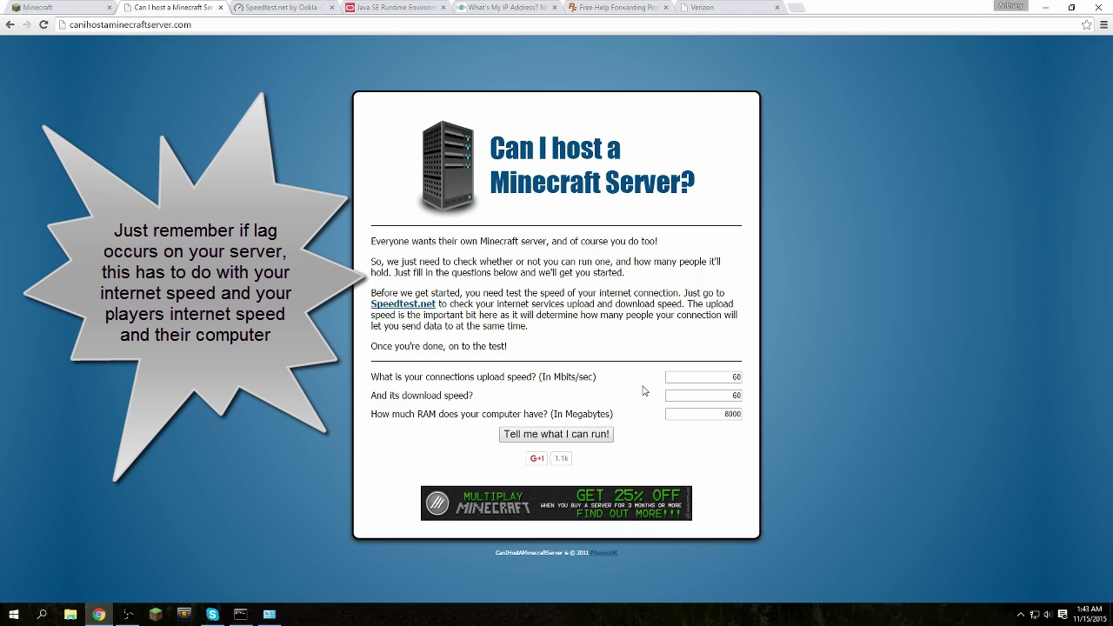
Set both the upload and download speeds to 1, clear the RAM value and run the hosting check.
{"action": "double_click", "coordinate": [722, 377]}
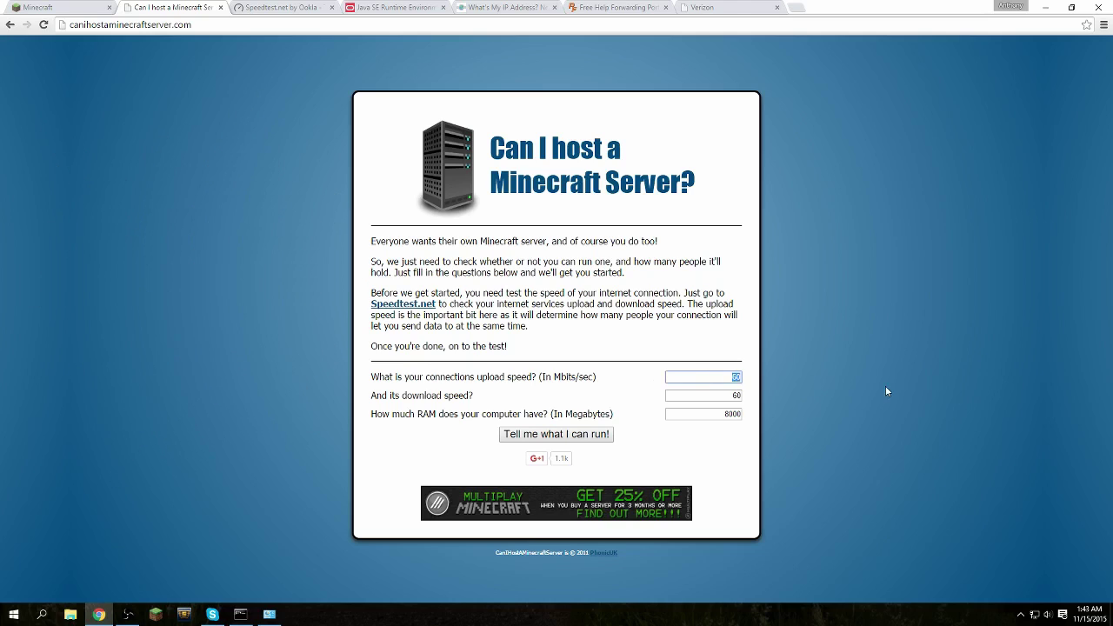
{"action": "type", "text": "0"}
{"action": "key", "text": "Tab"}
{"action": "type", "text": "0"}
{"action": "key", "text": "BackSpace"}
{"action": "type", "text": "1"}
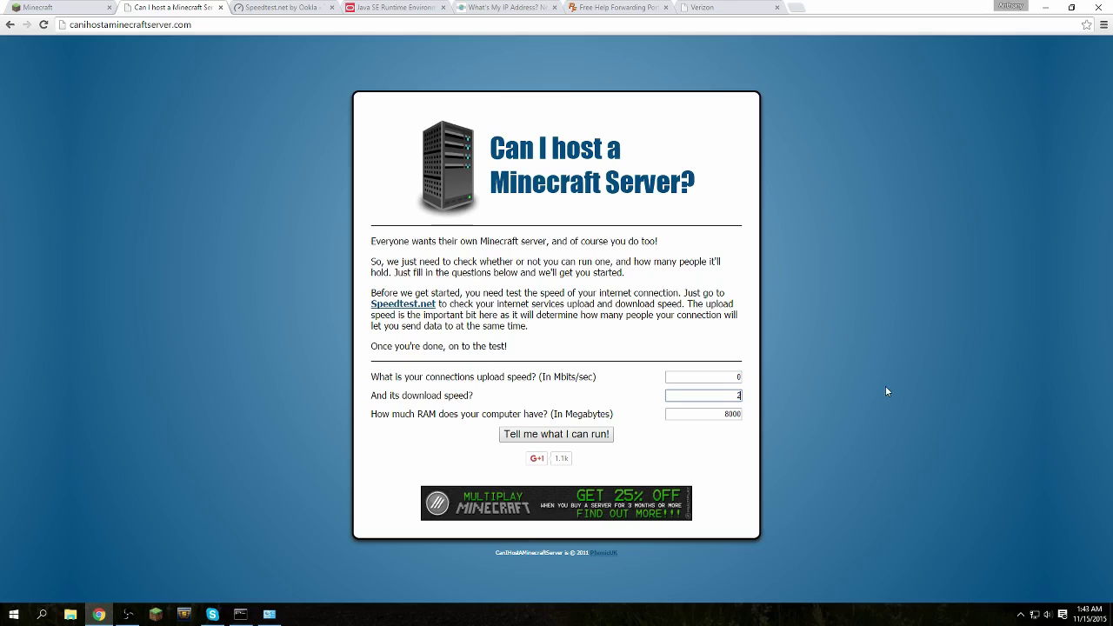
{"action": "left_click", "coordinate": [735, 381]}
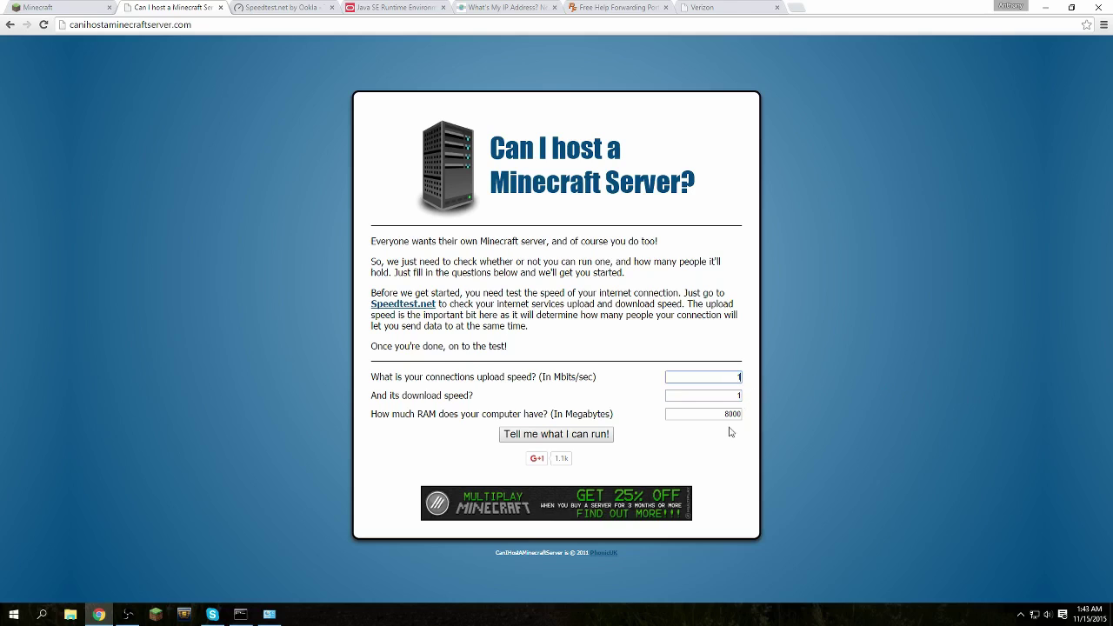
{"action": "double_click", "coordinate": [726, 414]}
{"action": "key", "text": "BackSpace"}
{"action": "left_click", "coordinate": [566, 434]}
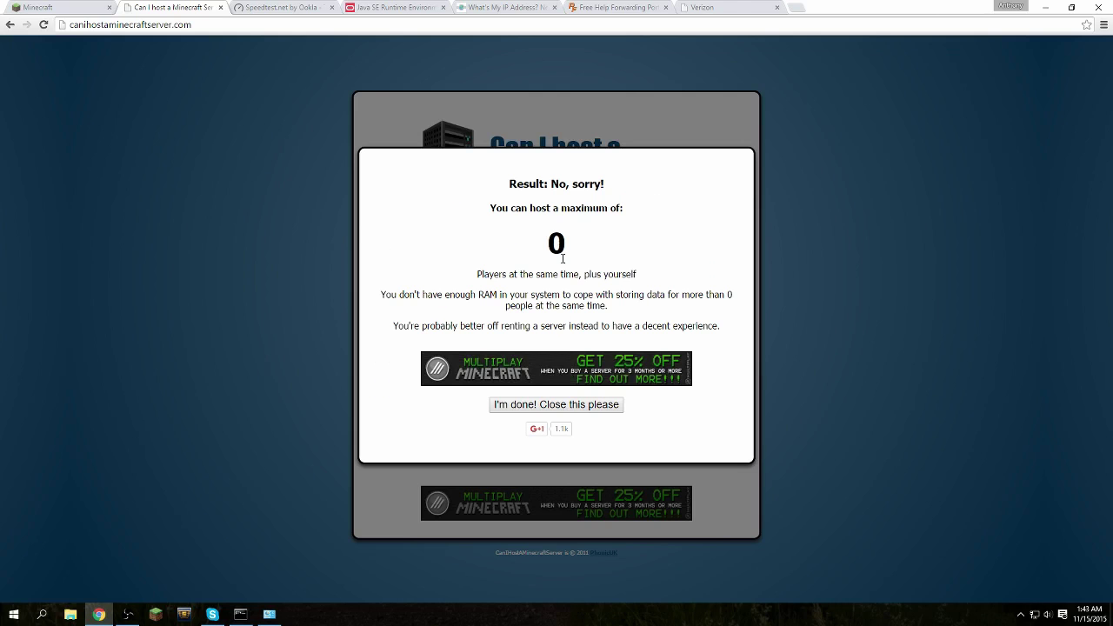
Rerun the hosting check with the RAM set to 4 MB and to 4096 MB, dismissing each result.
{"action": "left_click", "coordinate": [557, 404]}
{"action": "type", "text": "4"}
{"action": "left_click", "coordinate": [556, 434]}
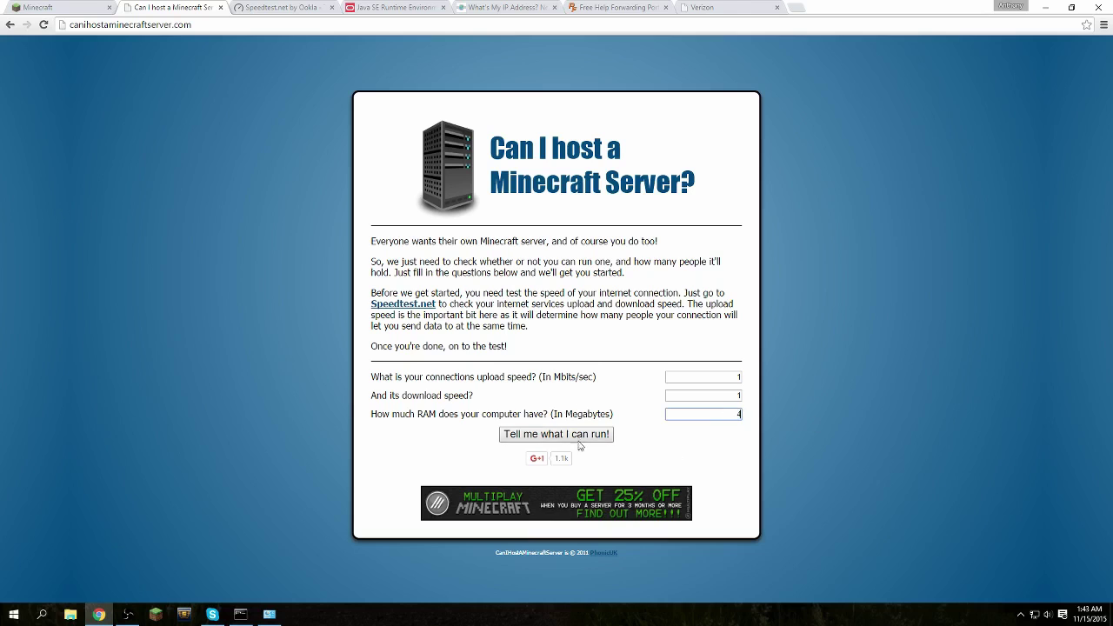
{"action": "left_click", "coordinate": [574, 404]}
{"action": "type", "text": "096"}
{"action": "left_click", "coordinate": [600, 435]}
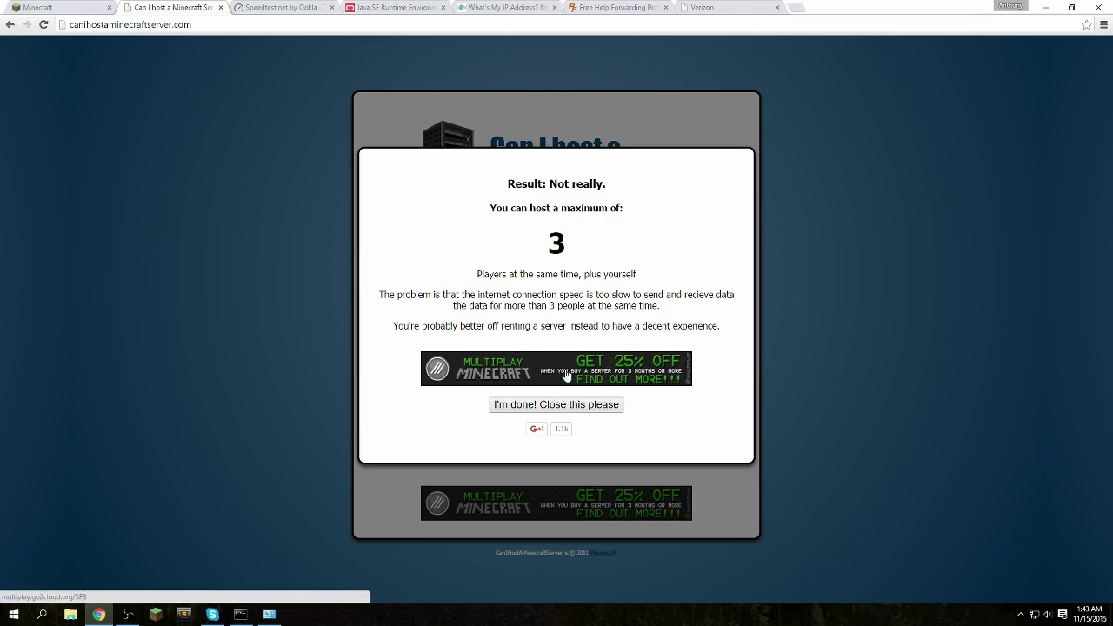
{"action": "left_click", "coordinate": [562, 407]}
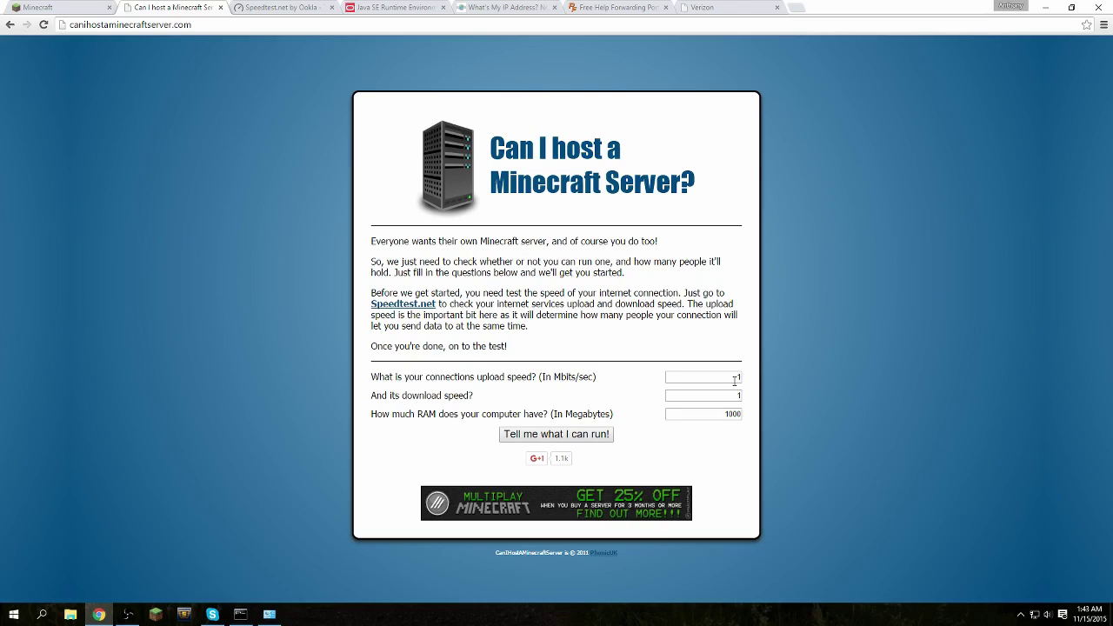
Set the RAM to 2000 MB, run the hosting check and dismiss its result.
{"action": "double_click", "coordinate": [697, 416]}
{"action": "type", "text": "2000"}
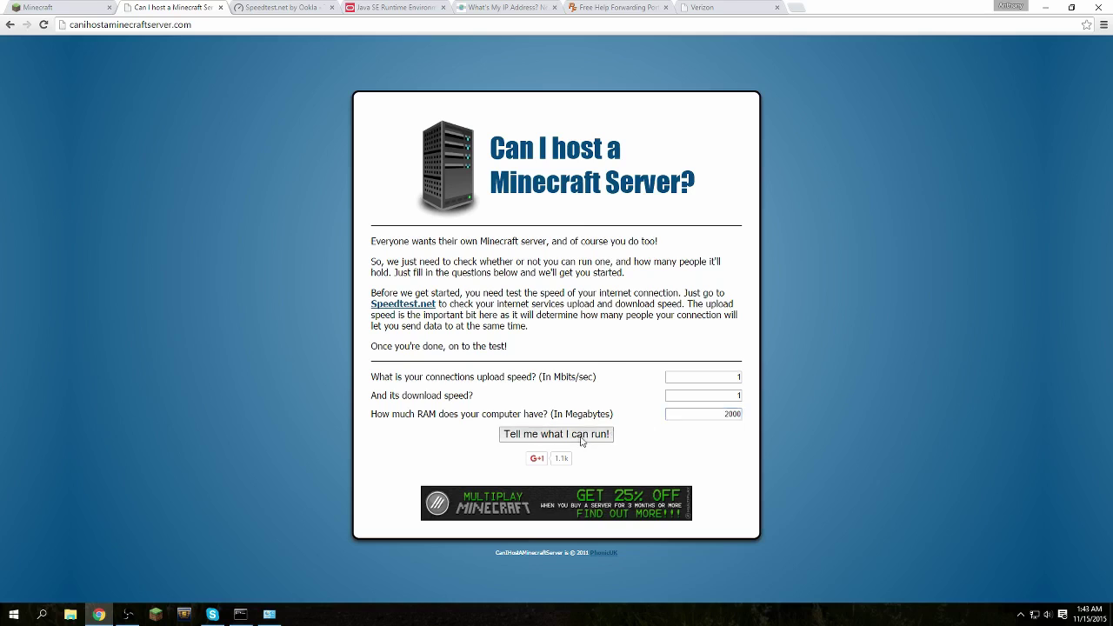
{"action": "left_click", "coordinate": [582, 442]}
{"action": "left_click", "coordinate": [577, 404]}
{"action": "left_click_drag", "start_coordinate": [708, 415], "coordinate": [809, 415]}
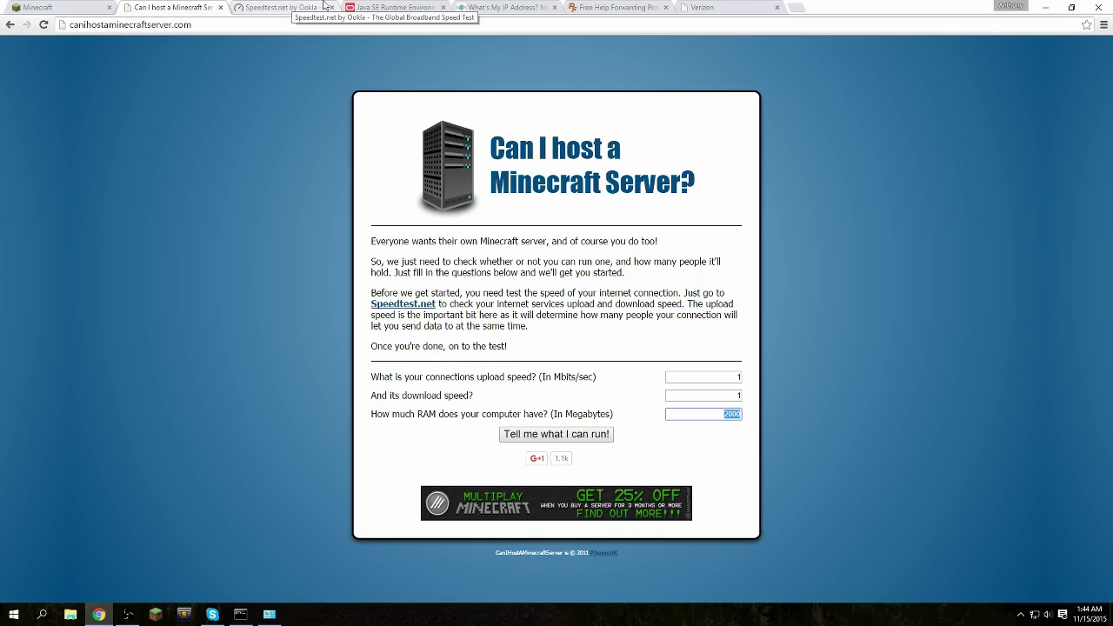
Accept the license for Java SE Runtime Environment 8u65 on Oracle's download page and highlight the Windows x64 and x86 entries.
{"action": "left_click", "coordinate": [367, 6]}
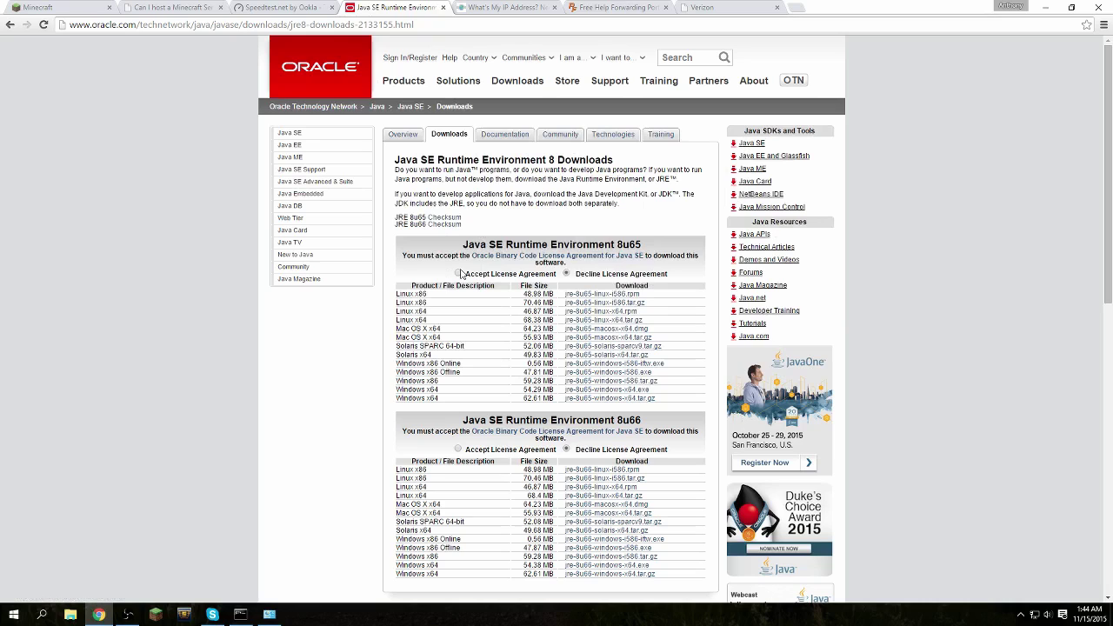
{"action": "left_click", "coordinate": [458, 274]}
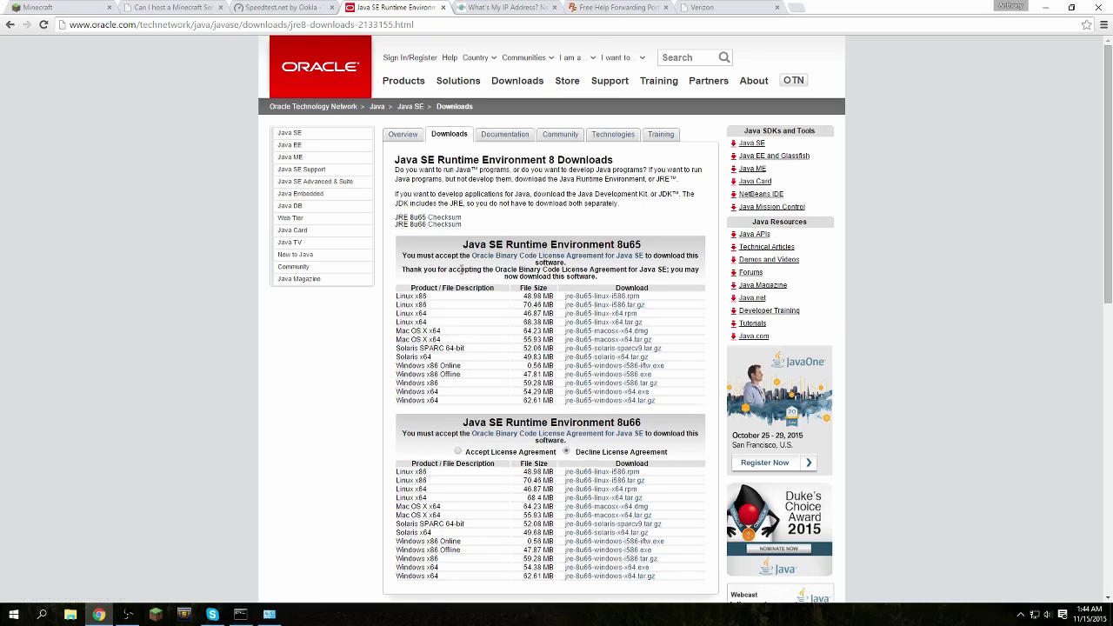
{"action": "double_click", "coordinate": [433, 392]}
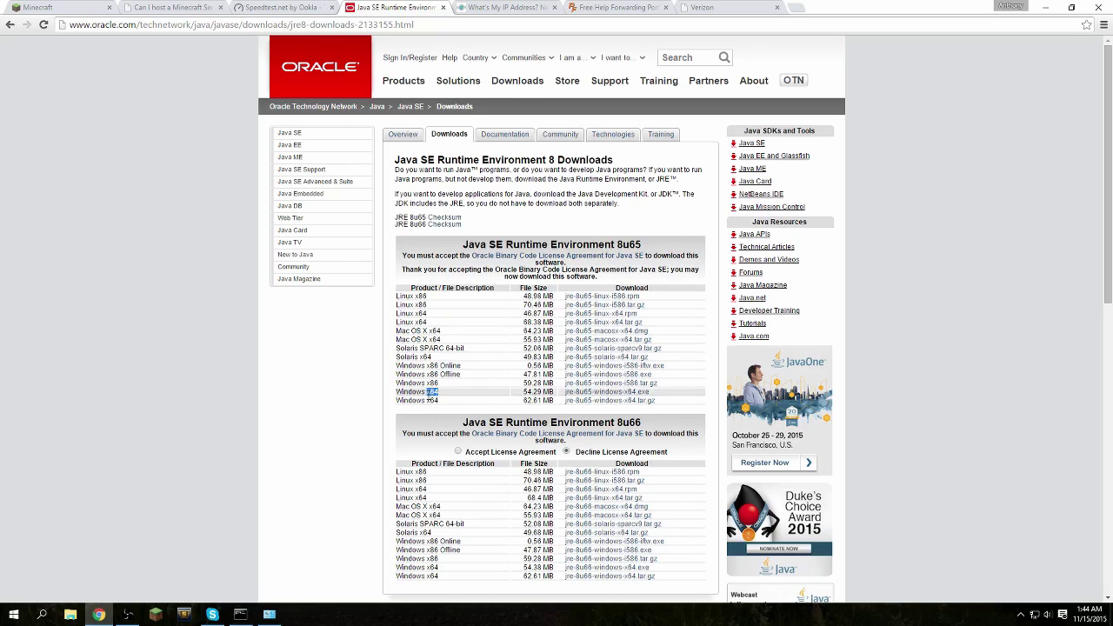
{"action": "double_click", "coordinate": [433, 384]}
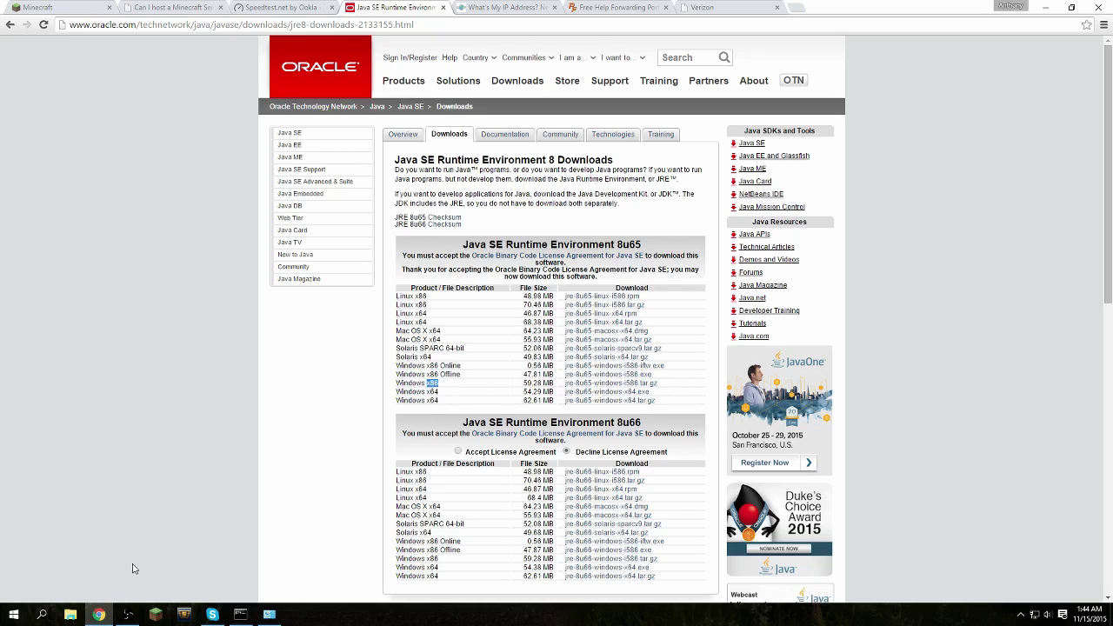
Check in the Windows system properties whether the operating system is 32-bit or 64-bit, and return to the Java downloads.
{"action": "left_click", "coordinate": [73, 616]}
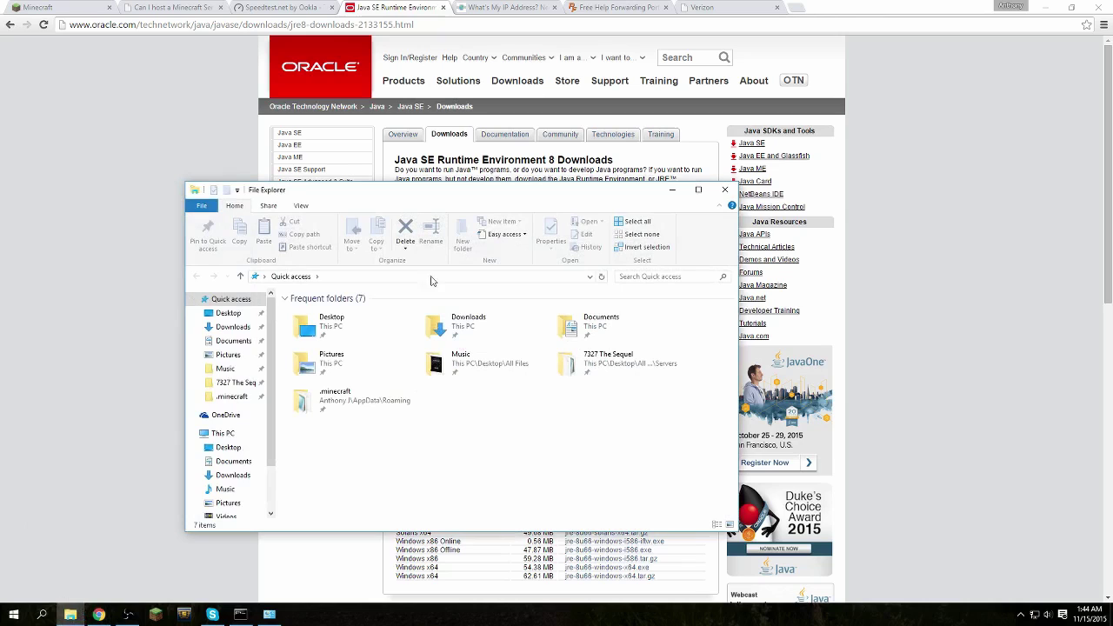
{"action": "left_click", "coordinate": [222, 433]}
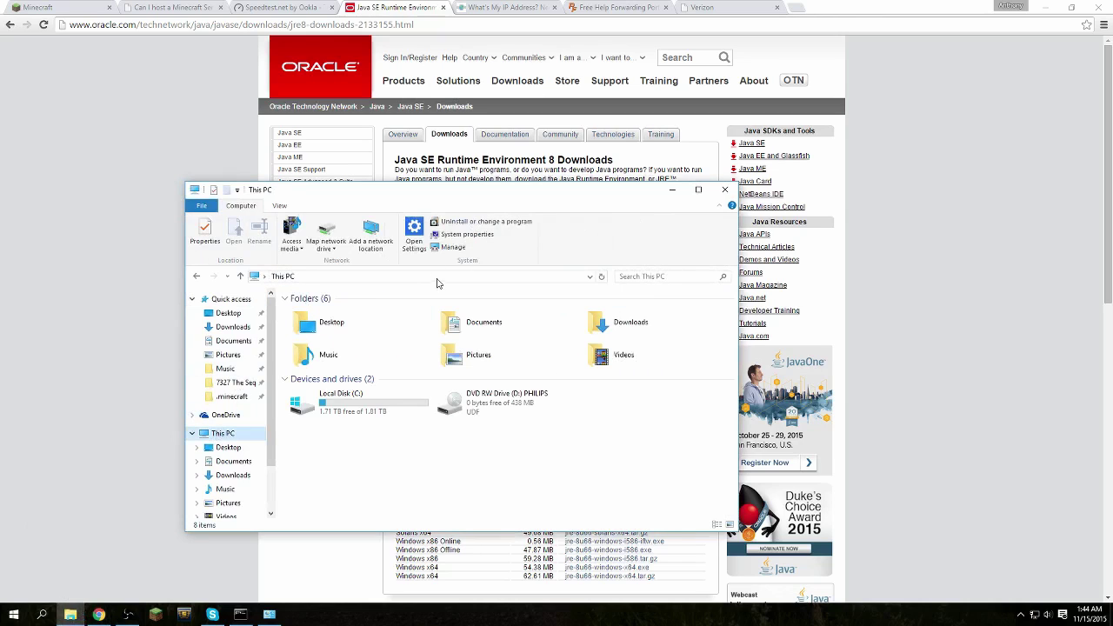
{"action": "left_click", "coordinate": [452, 234]}
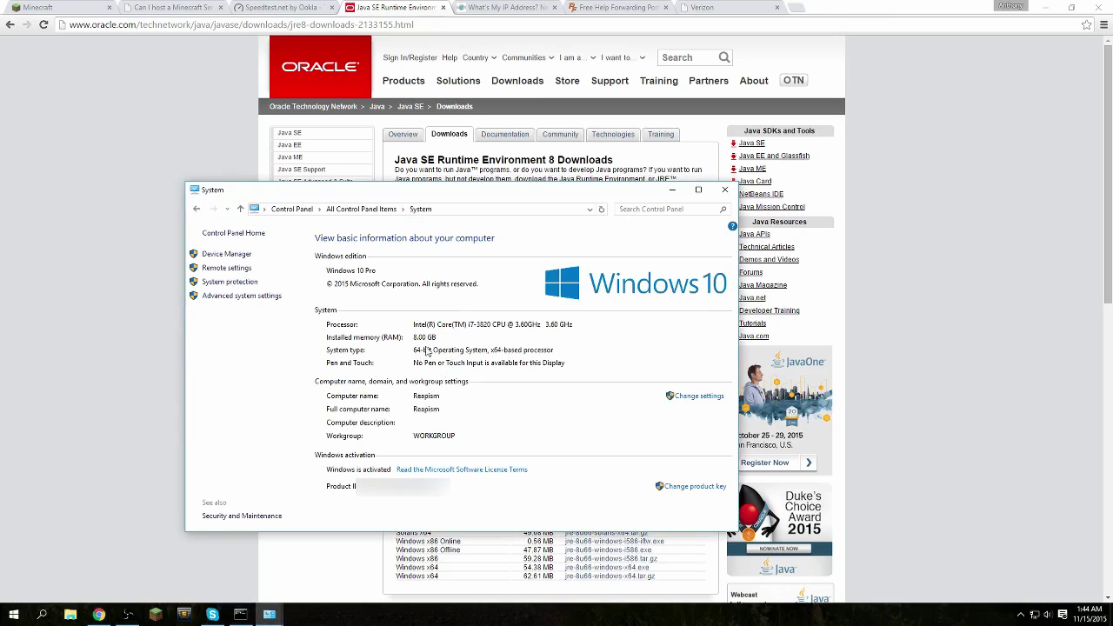
{"action": "left_click", "coordinate": [124, 398]}
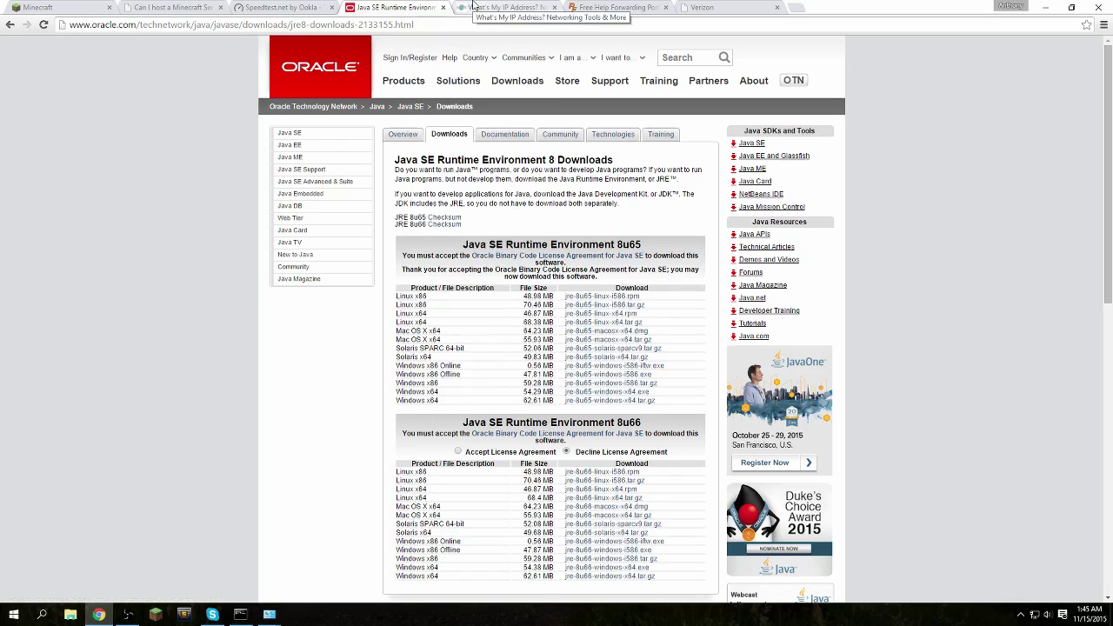
{"action": "mouse_move", "coordinate": [476, 57]}
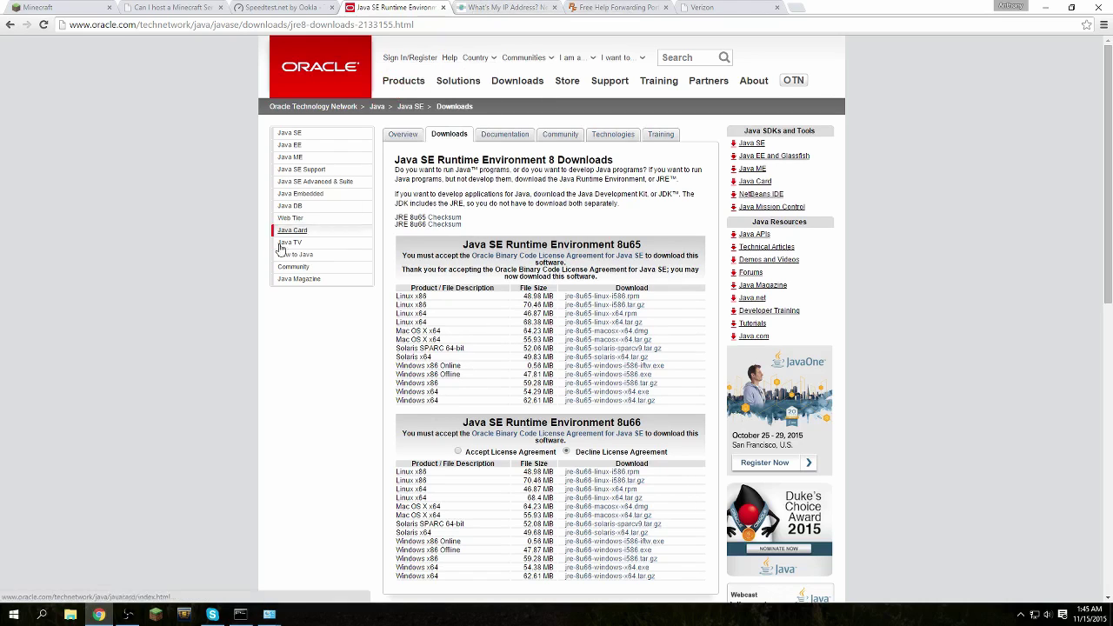
Open Command Prompt and run ipconfig to show the PC's network configuration.
{"action": "left_click", "coordinate": [42, 615]}
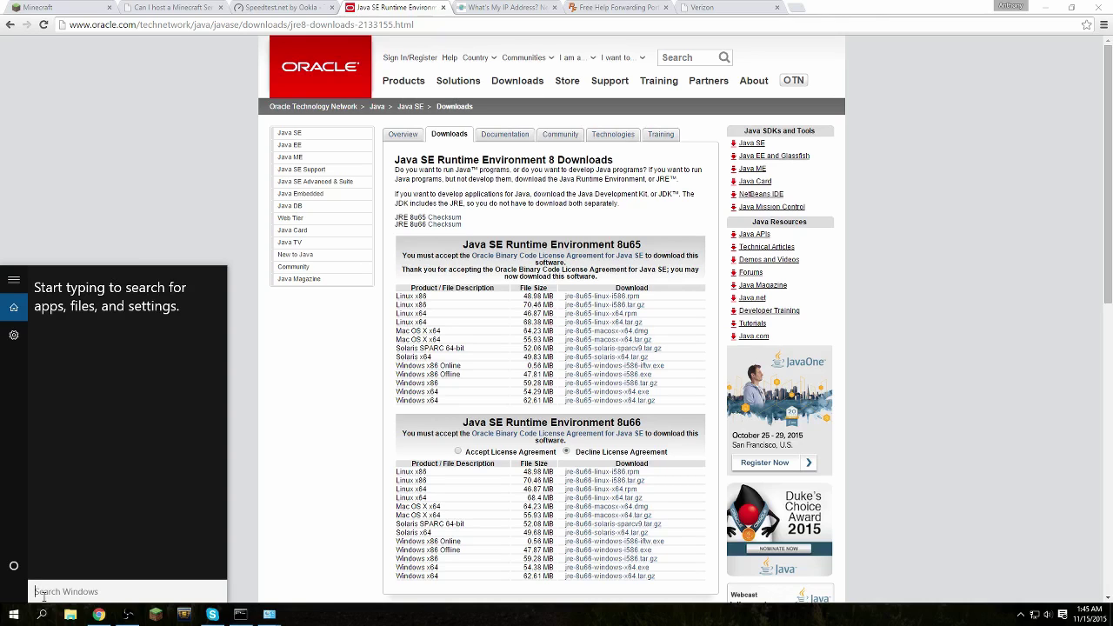
{"action": "type", "text": "cmd"}
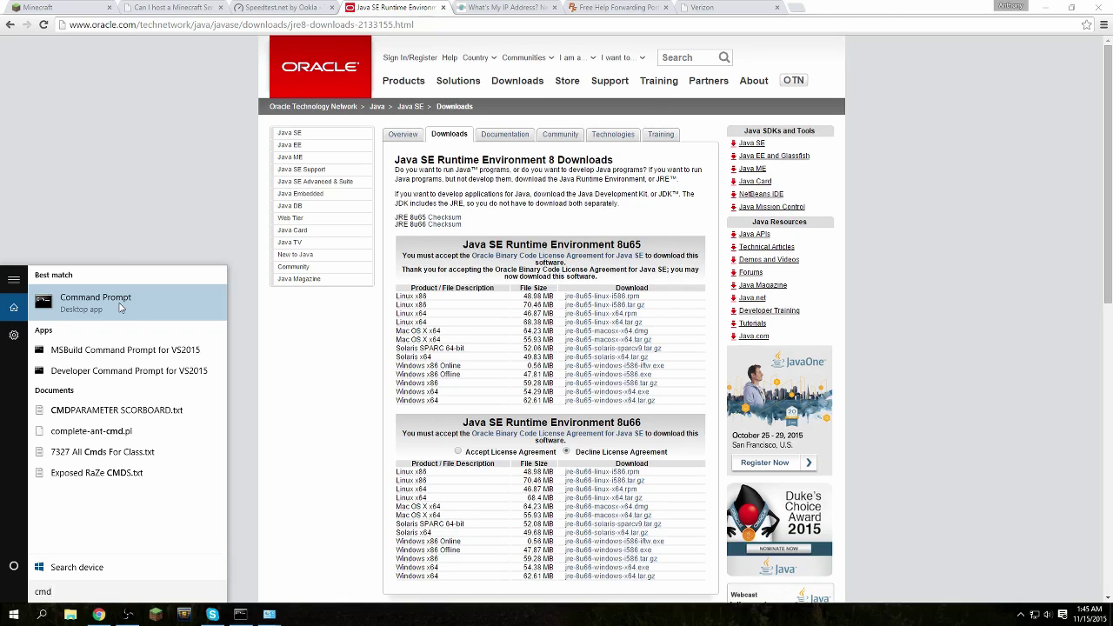
{"action": "left_click", "coordinate": [121, 308]}
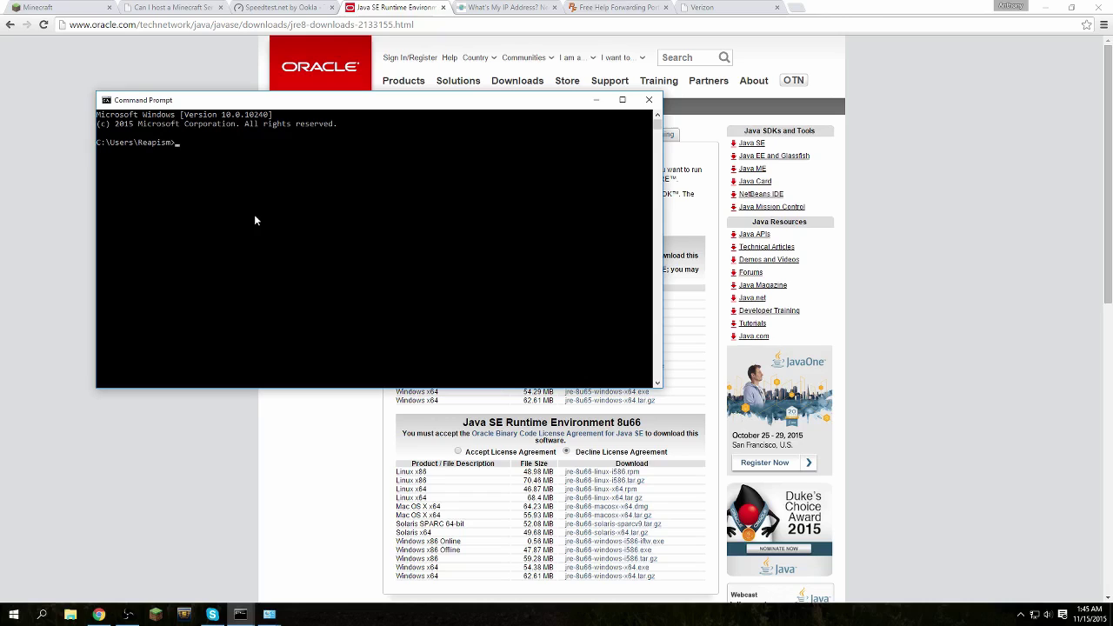
{"action": "type", "text": "ipconfig"}
{"action": "key", "text": "Return"}
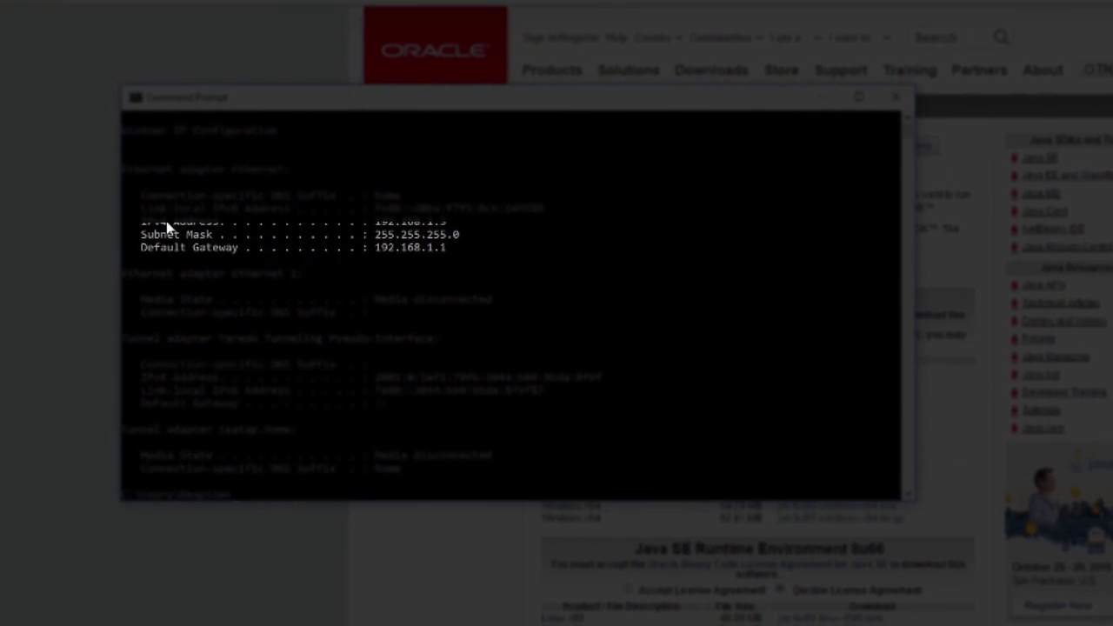
Highlight the IPv4 address and default gateway, open 192.168.1.1 in a new browser tab, and return to the already open router page.
{"action": "left_click_drag", "start_coordinate": [376, 220], "coordinate": [453, 223]}
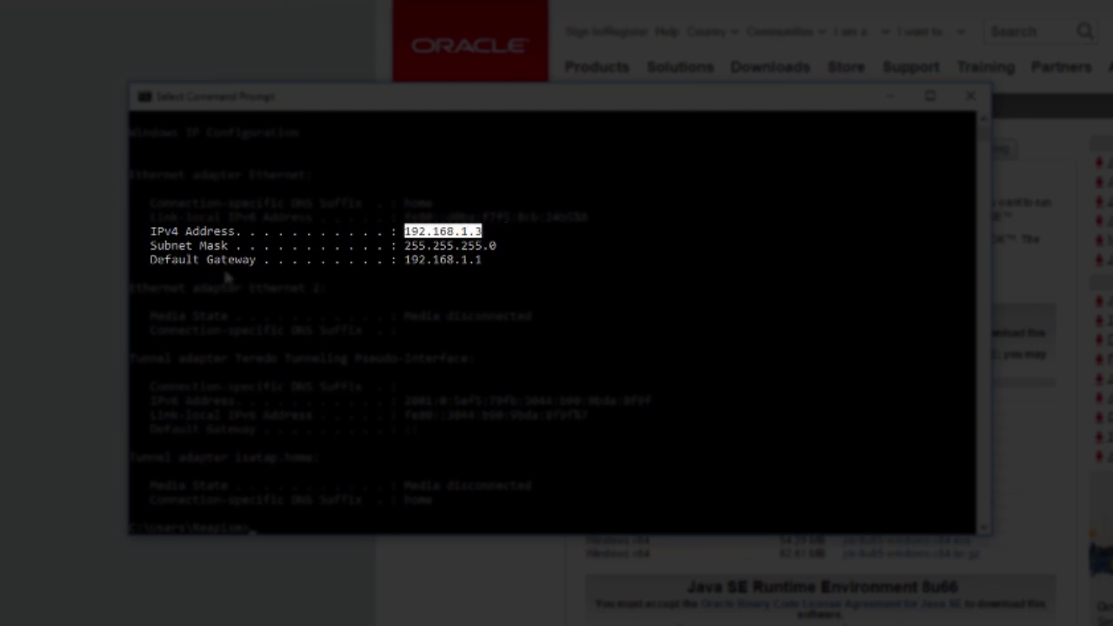
{"action": "left_click_drag", "start_coordinate": [407, 260], "coordinate": [481, 261]}
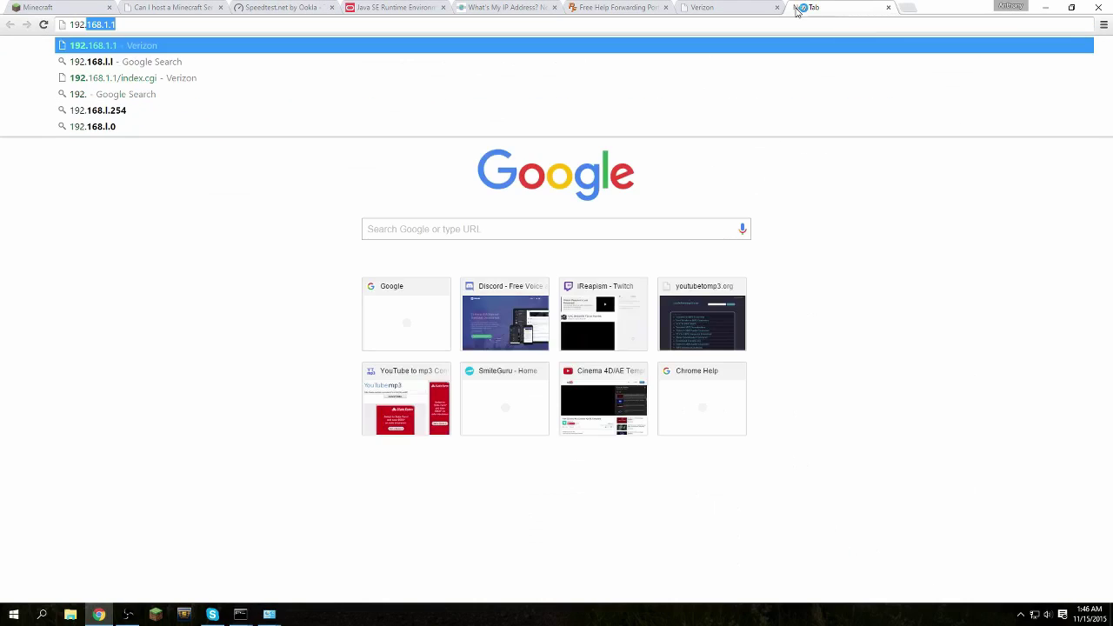
{"action": "key", "text": "Return"}
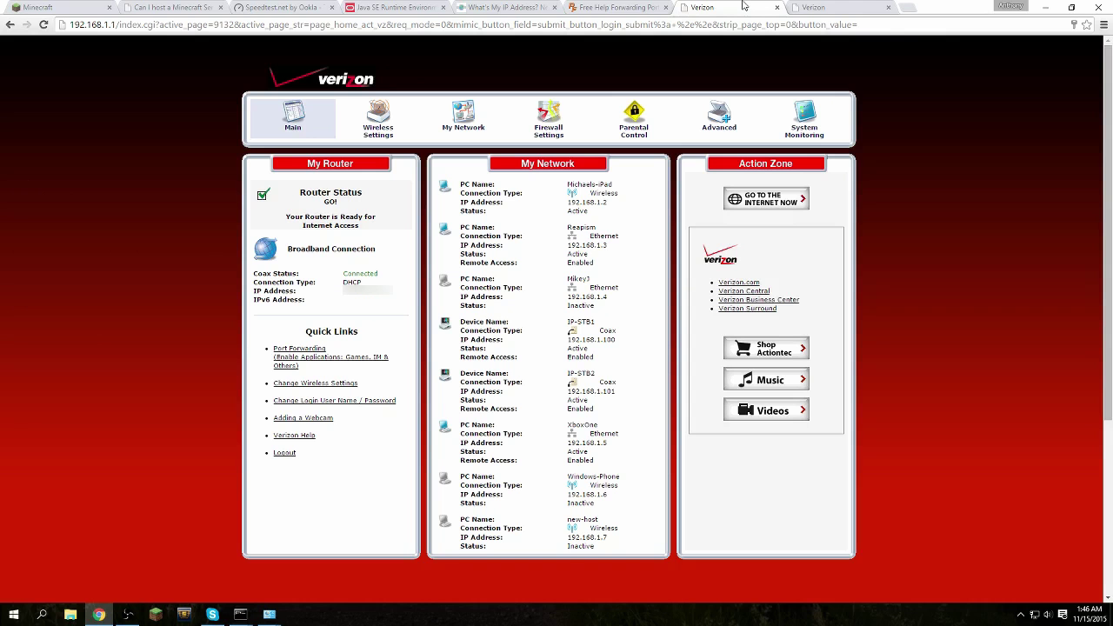
{"action": "key", "text": "ctrl+shift+Tab"}
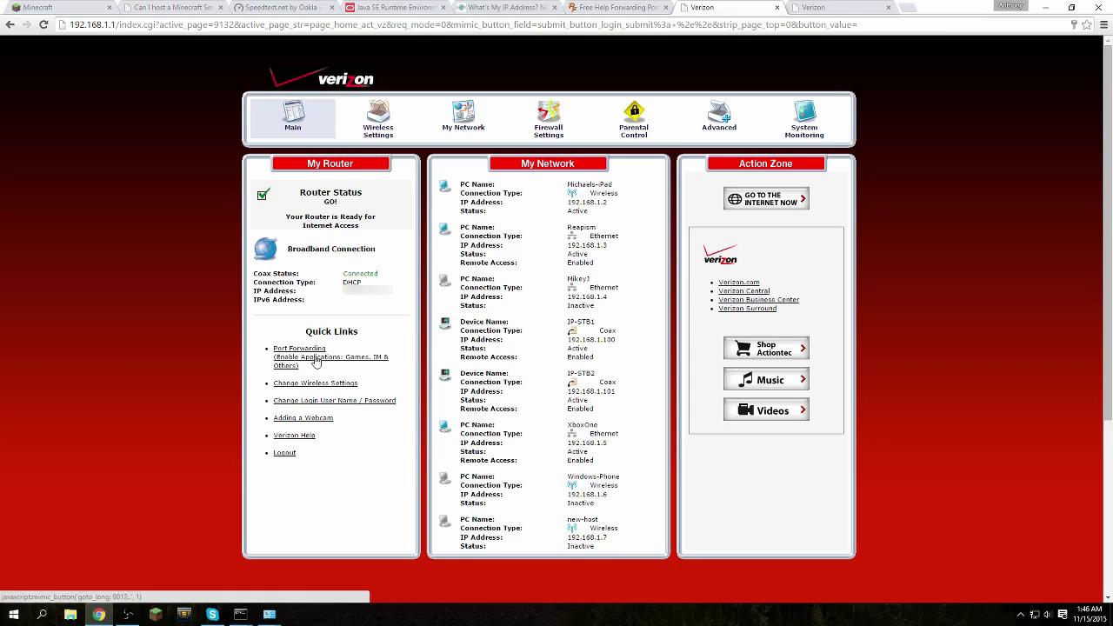
On portforward.com, open the router port forwarding guides and select the Artnet AR800C2-A04G as an example, skipping the advertisement.
{"action": "left_click", "coordinate": [634, 6]}
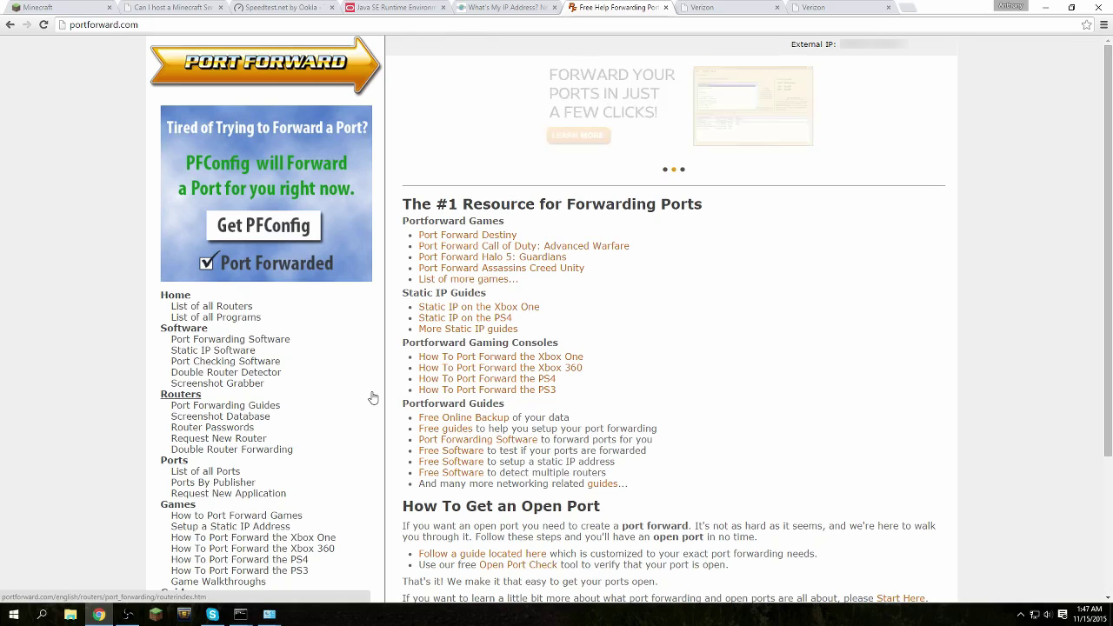
{"action": "left_click", "coordinate": [207, 411]}
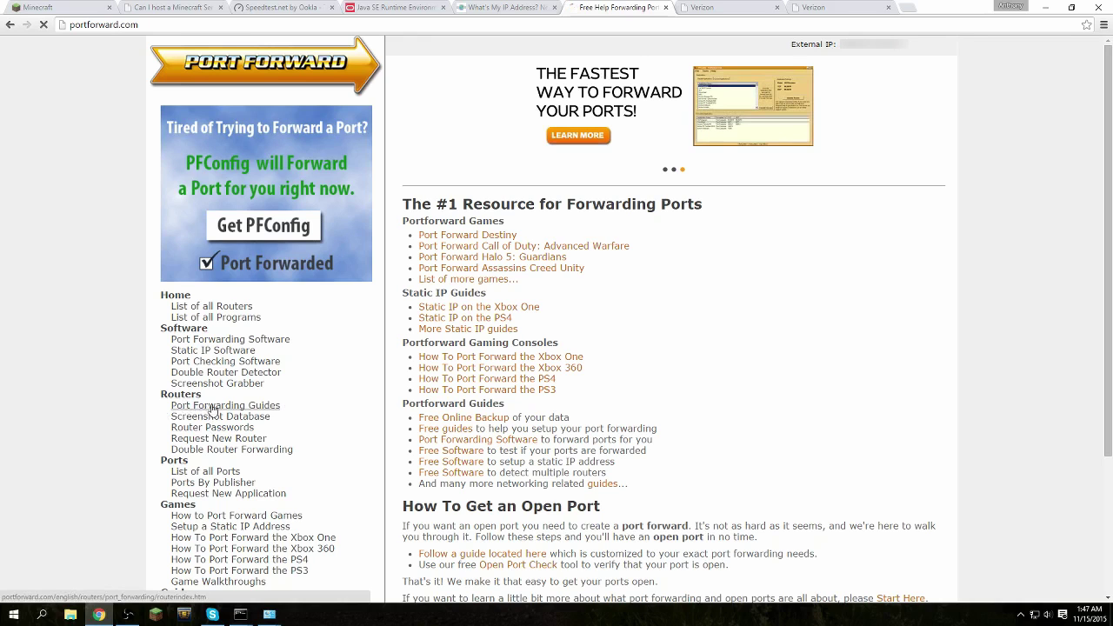
{"action": "scroll", "coordinate": [513, 426], "scroll_direction": "down", "scroll_amount": 1}
{"action": "scroll", "coordinate": [522, 409], "scroll_direction": "down", "scroll_amount": 4}
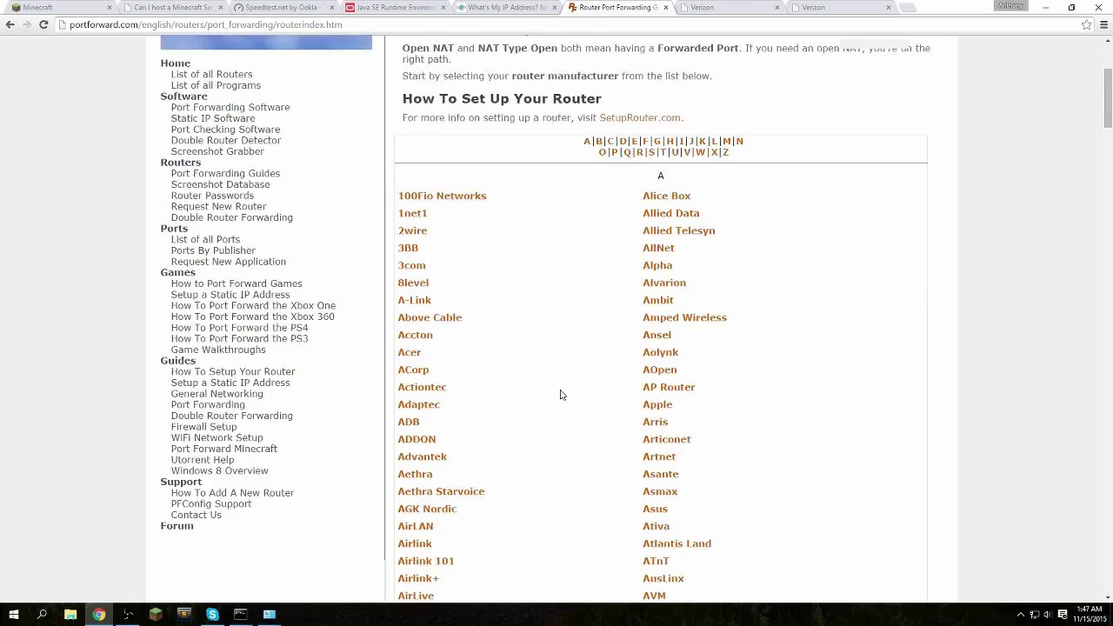
{"action": "left_click", "coordinate": [659, 400]}
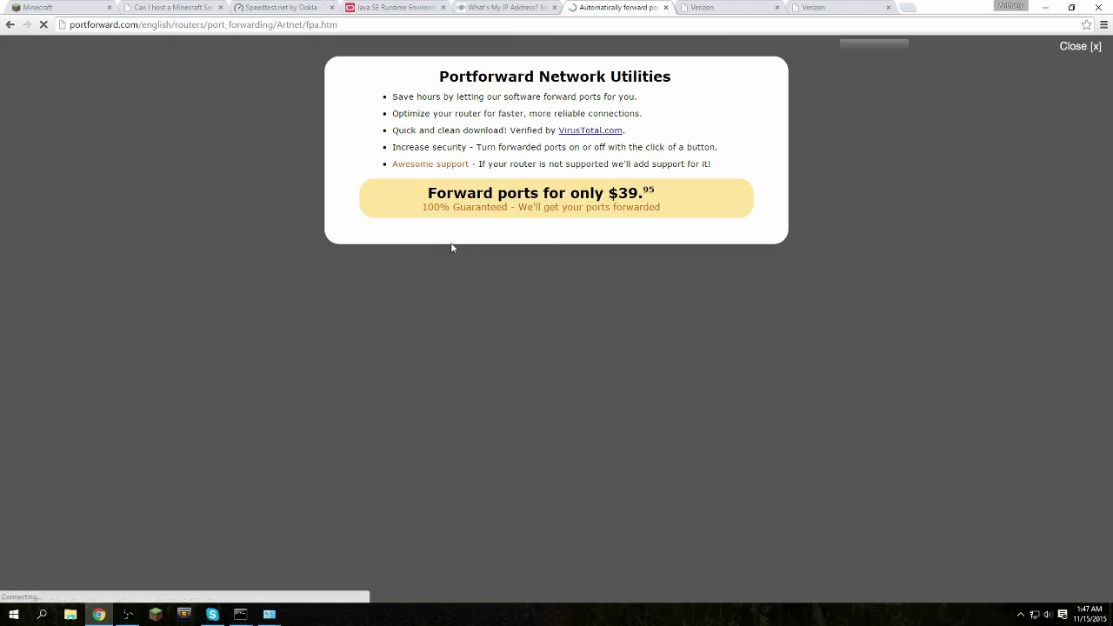
{"action": "left_click", "coordinate": [1077, 47]}
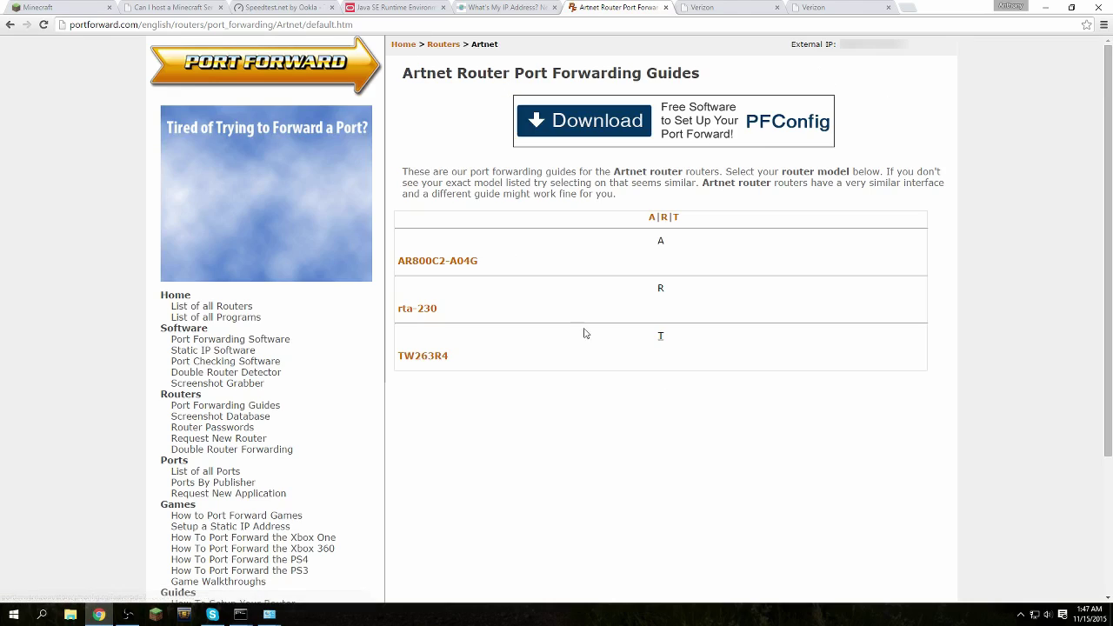
{"action": "left_click", "coordinate": [454, 261]}
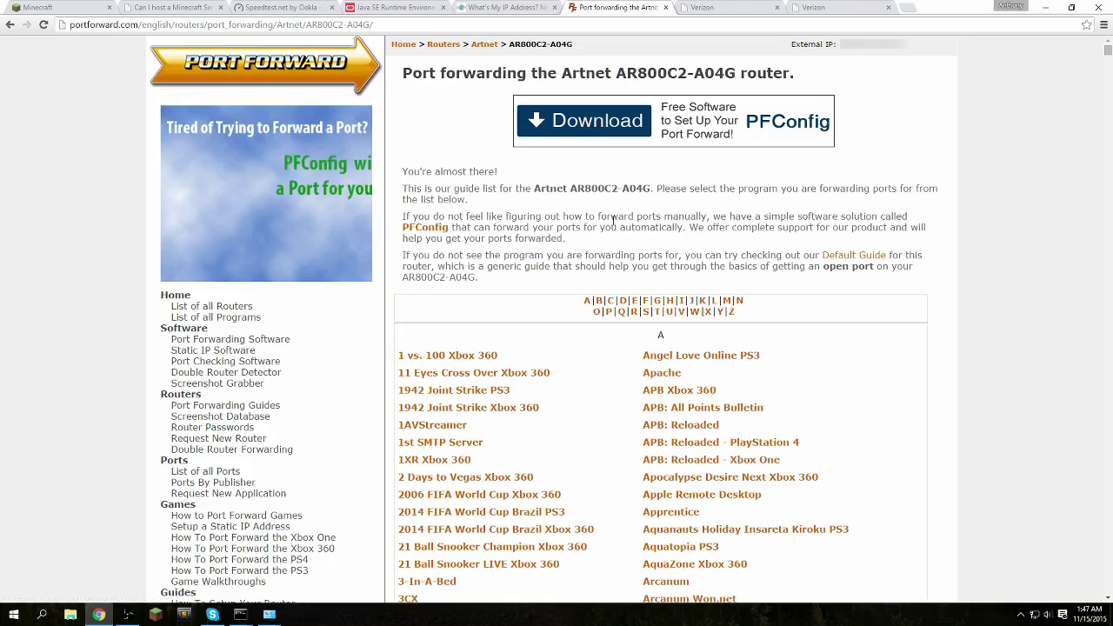
Open the Minecraft Server guide for the Artnet AR800C2-A04G and read through its login and port forwarding instructions.
{"action": "scroll", "coordinate": [506, 318], "scroll_direction": "down", "scroll_amount": 4}
{"action": "scroll", "coordinate": [475, 407], "scroll_direction": "down", "scroll_amount": 20}
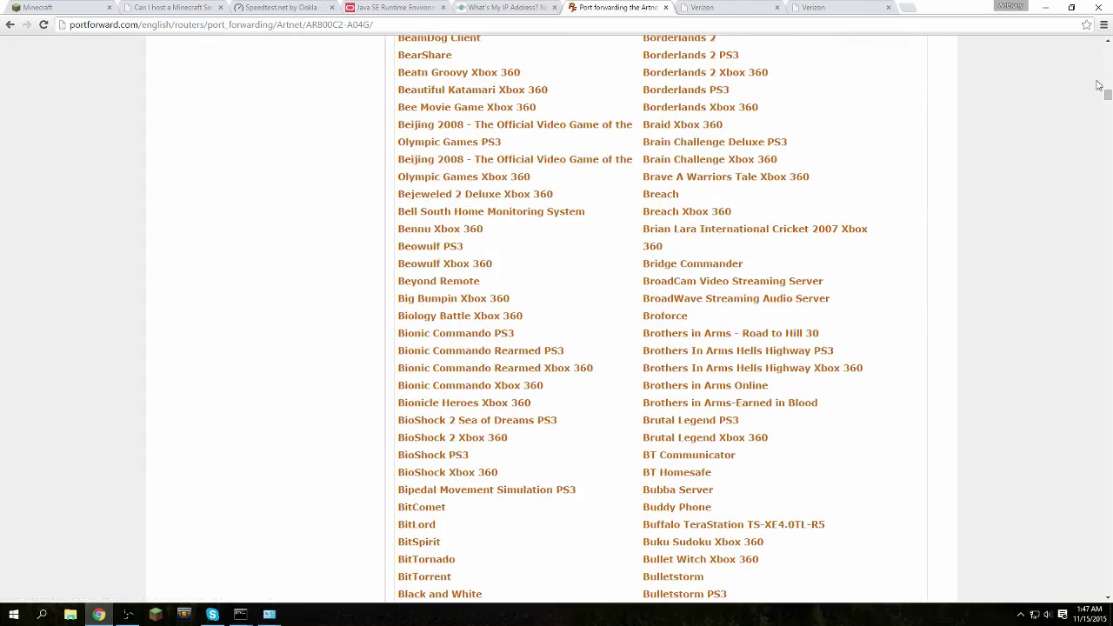
{"action": "left_click_drag", "start_coordinate": [1106, 94], "coordinate": [1085, 309]}
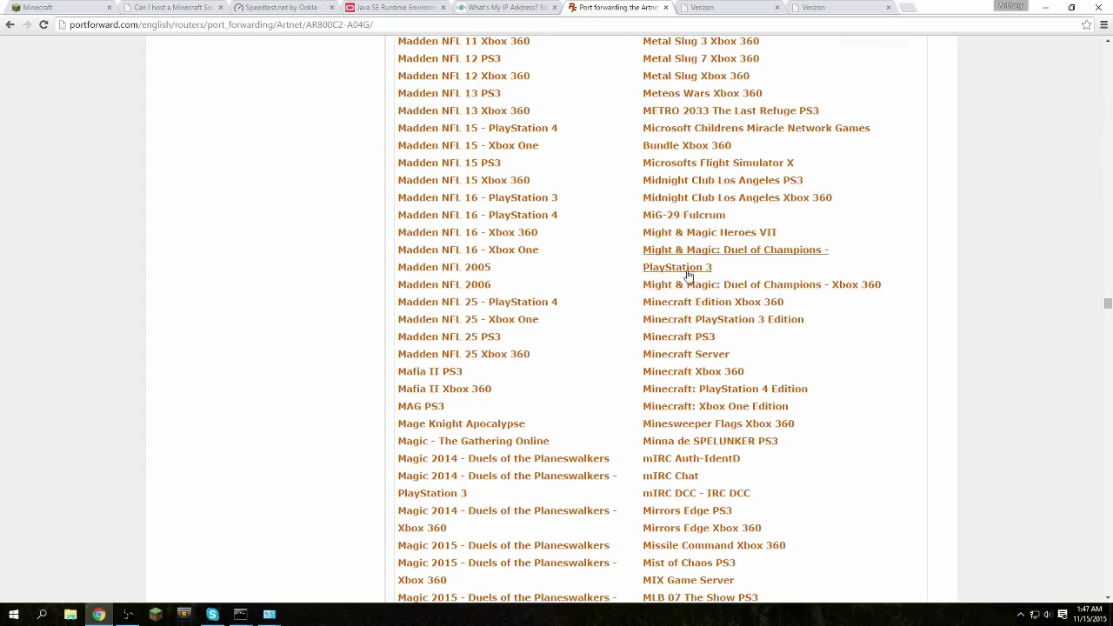
{"action": "left_click", "coordinate": [682, 357]}
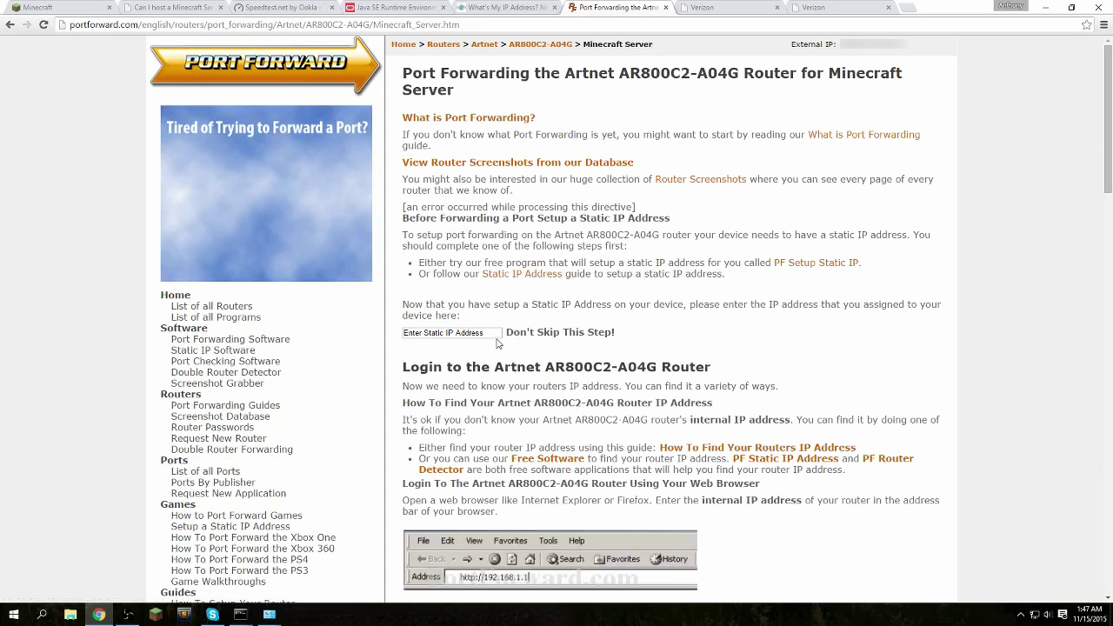
{"action": "scroll", "coordinate": [601, 374], "scroll_direction": "down", "scroll_amount": 5}
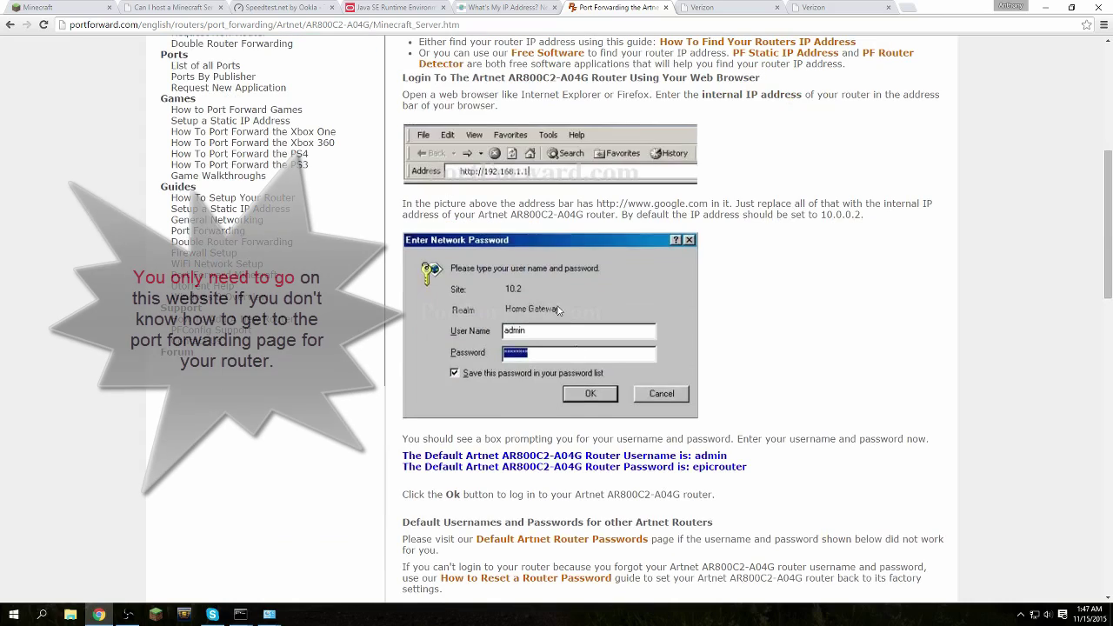
{"action": "scroll", "coordinate": [546, 319], "scroll_direction": "down", "scroll_amount": 8}
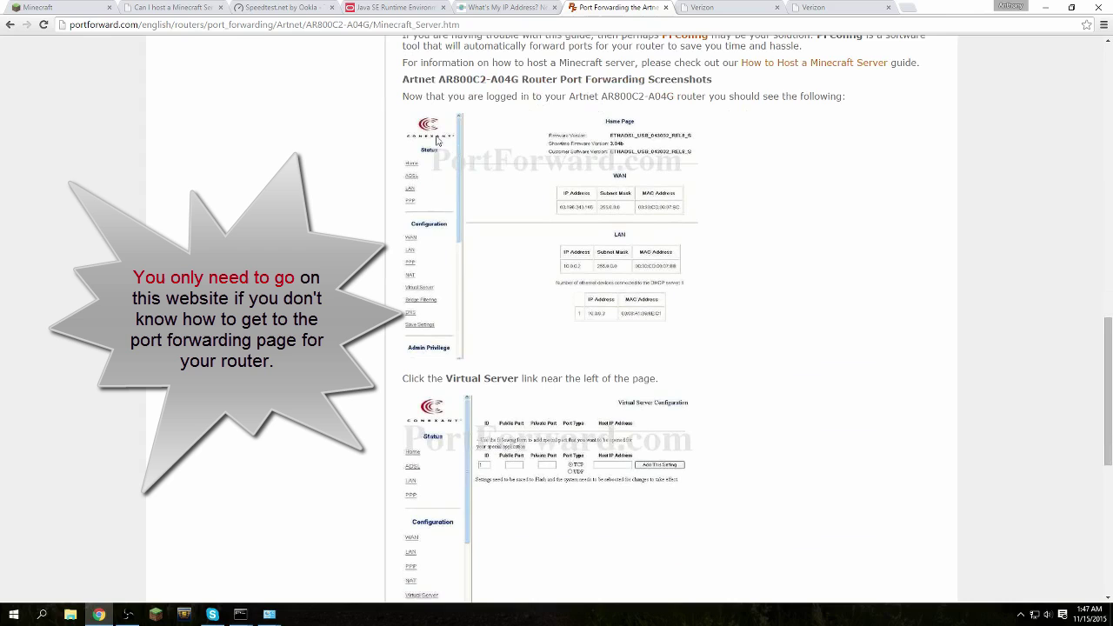
{"action": "scroll", "coordinate": [498, 284], "scroll_direction": "down", "scroll_amount": 2}
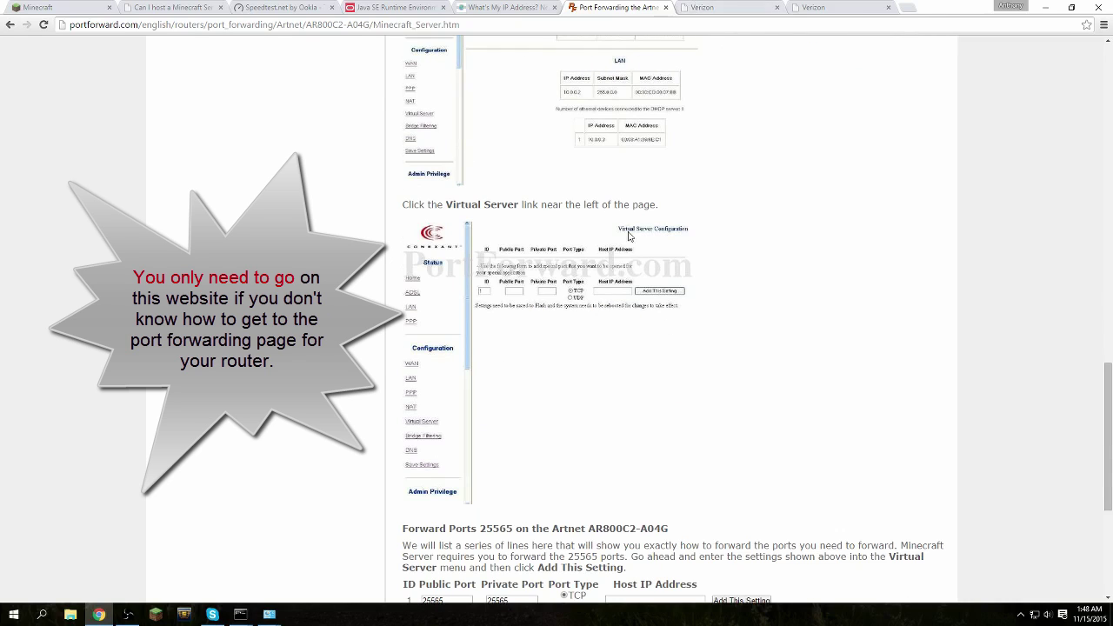
{"action": "scroll", "coordinate": [595, 395], "scroll_direction": "down", "scroll_amount": 1}
Log back in to the Verizon router with the saved credentials and open its Port Forwarding settings.
{"action": "left_click", "coordinate": [739, 7]}
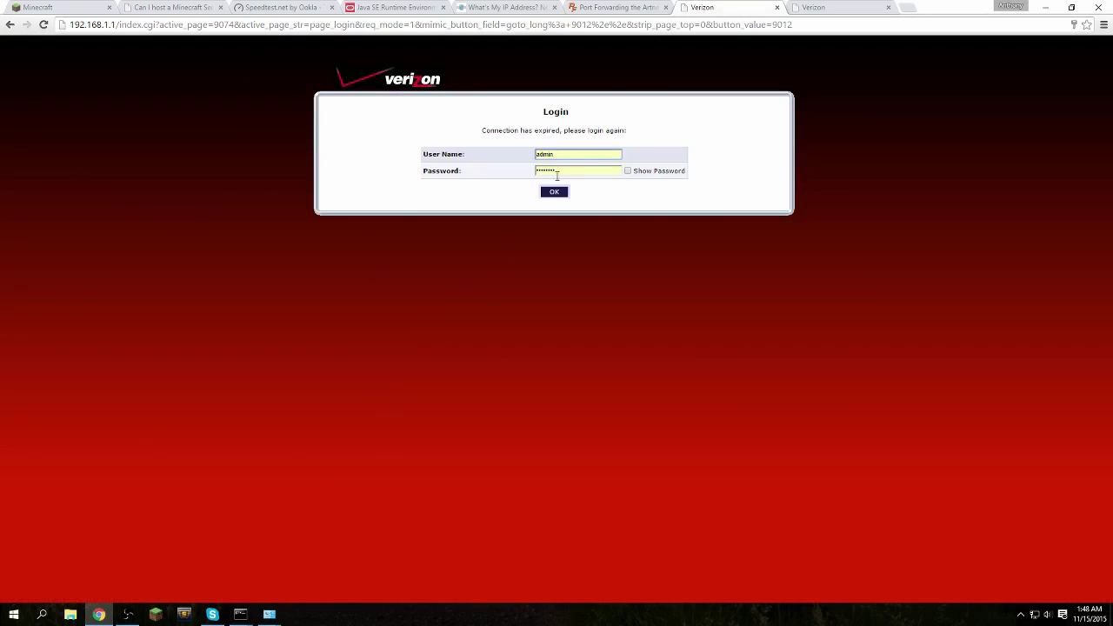
{"action": "left_click", "coordinate": [554, 191]}
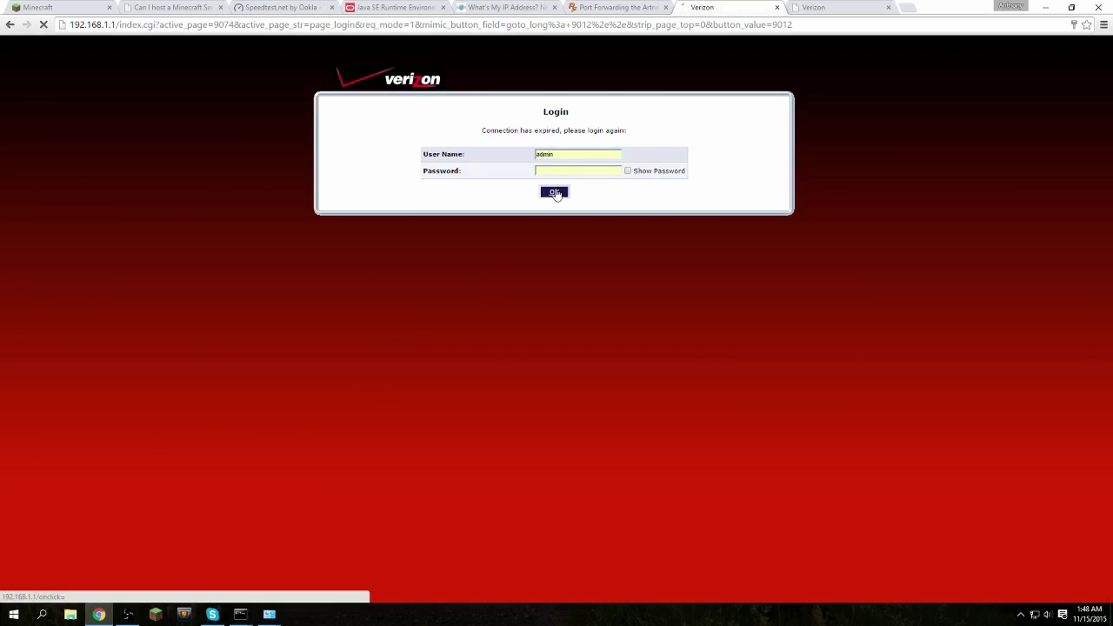
{"action": "left_click", "coordinate": [319, 349]}
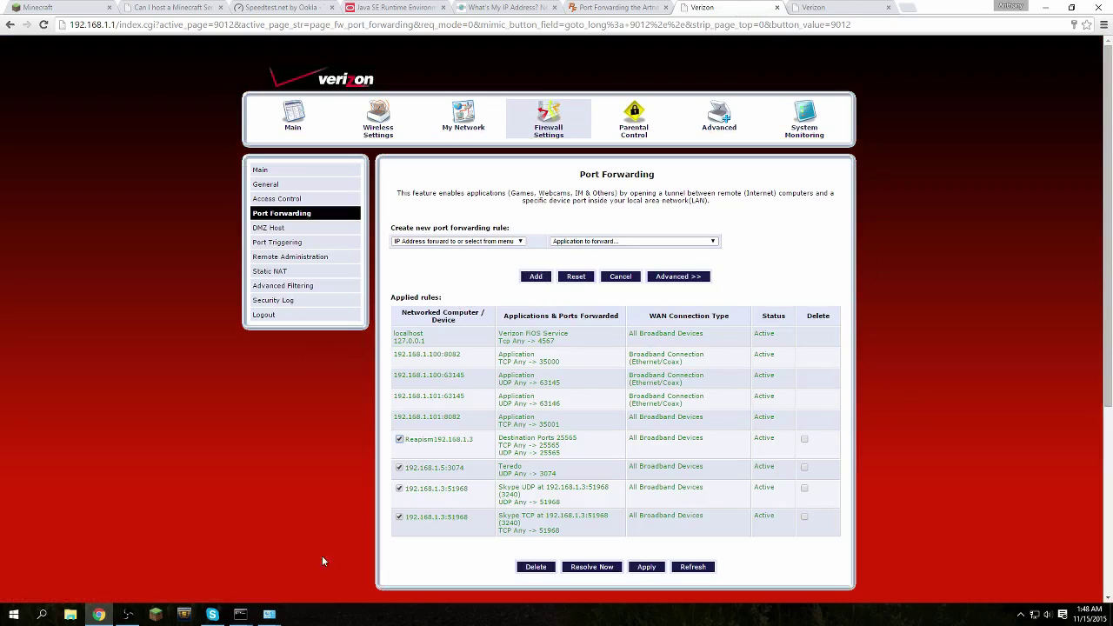
Recheck the PC's IPv4 address in Command Prompt and choose the device at 192.168.1.3 for the new port forwarding rule.
{"action": "mouse_move", "coordinate": [242, 614]}
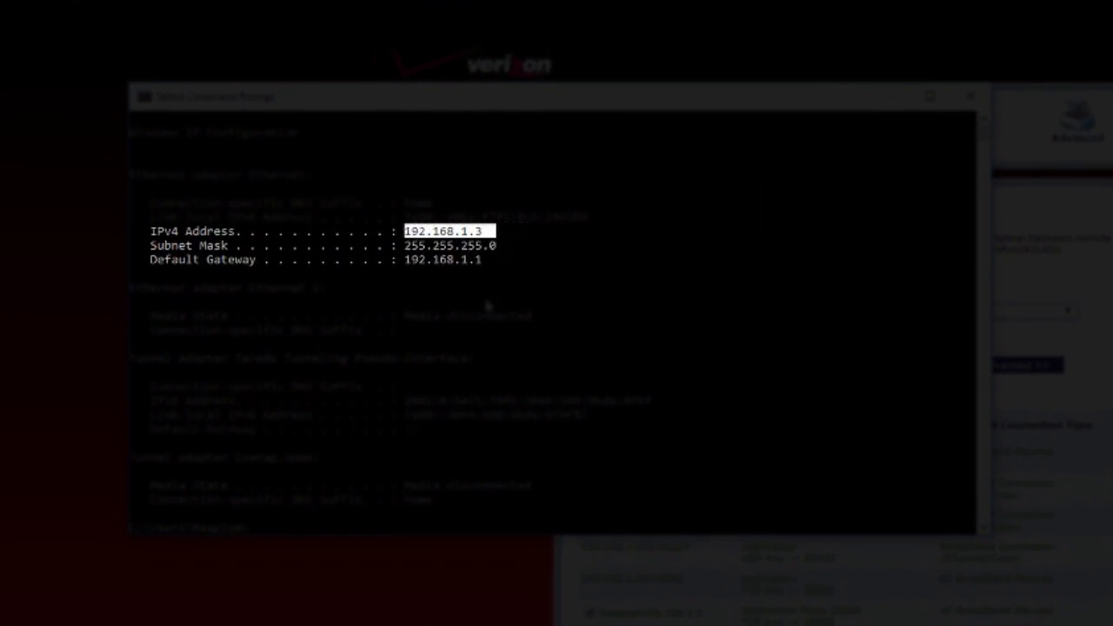
{"action": "left_click_drag", "start_coordinate": [481, 234], "coordinate": [410, 236]}
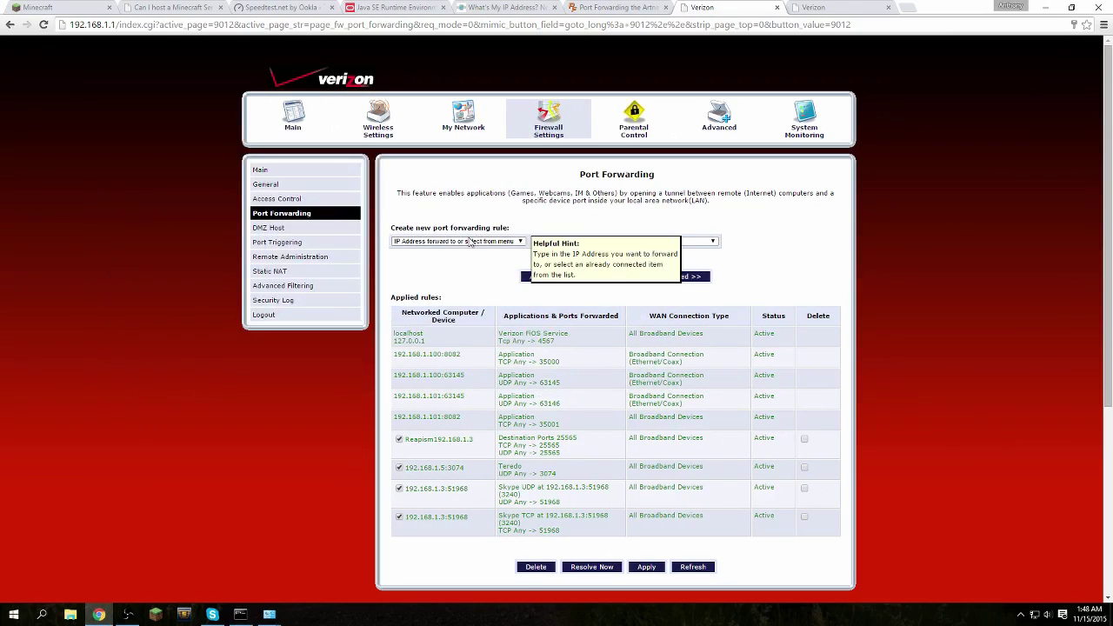
{"action": "left_click", "coordinate": [471, 241]}
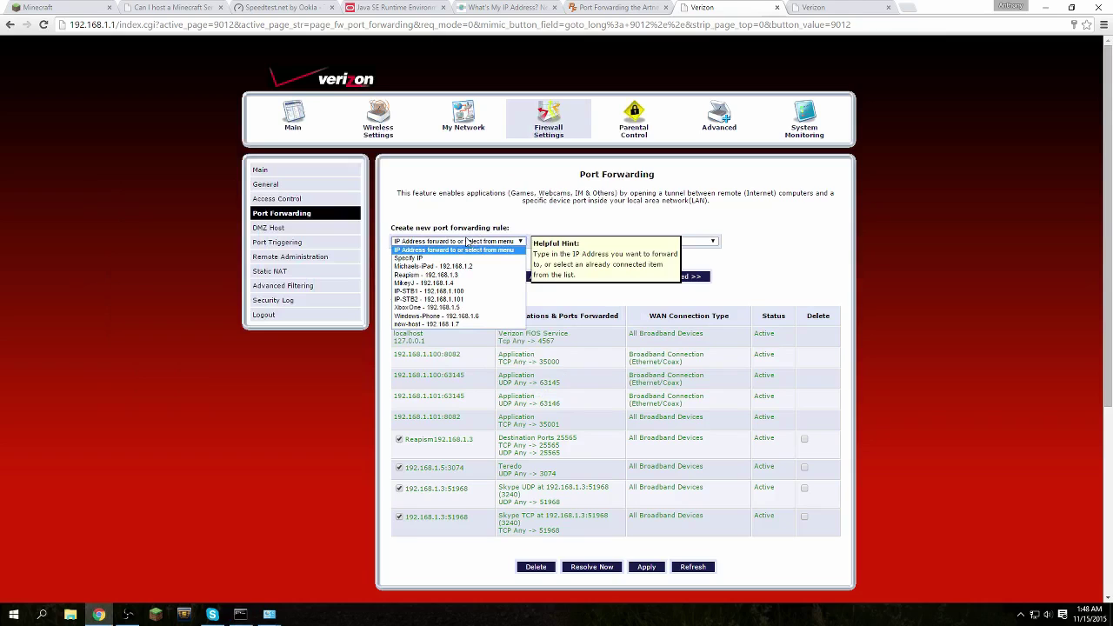
{"action": "left_click_drag", "start_coordinate": [477, 229], "coordinate": [484, 214]}
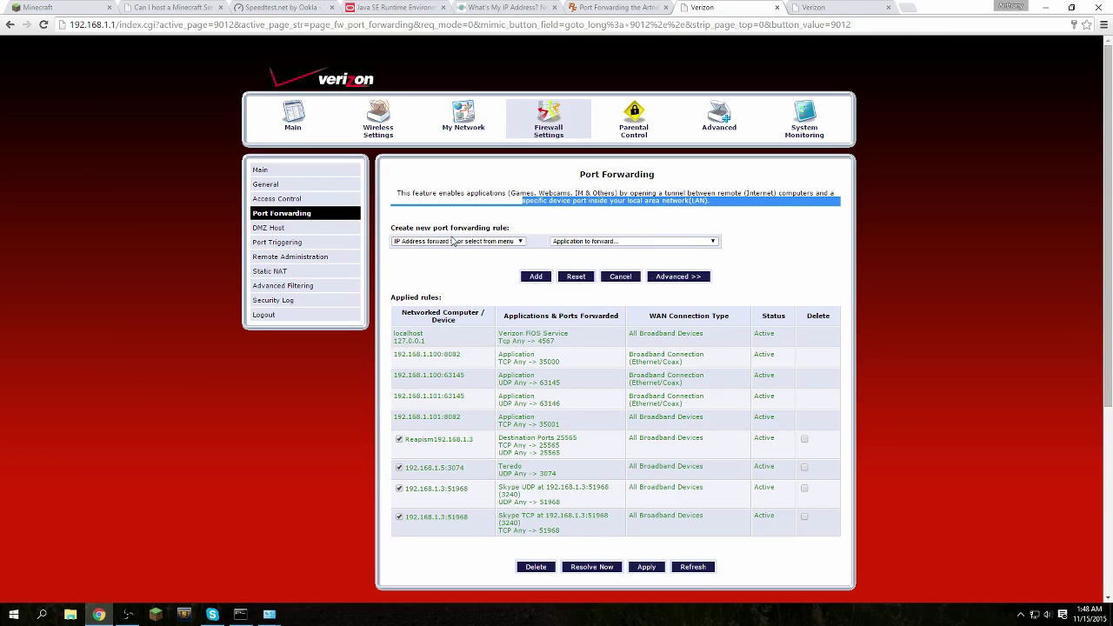
{"action": "left_click", "coordinate": [454, 241]}
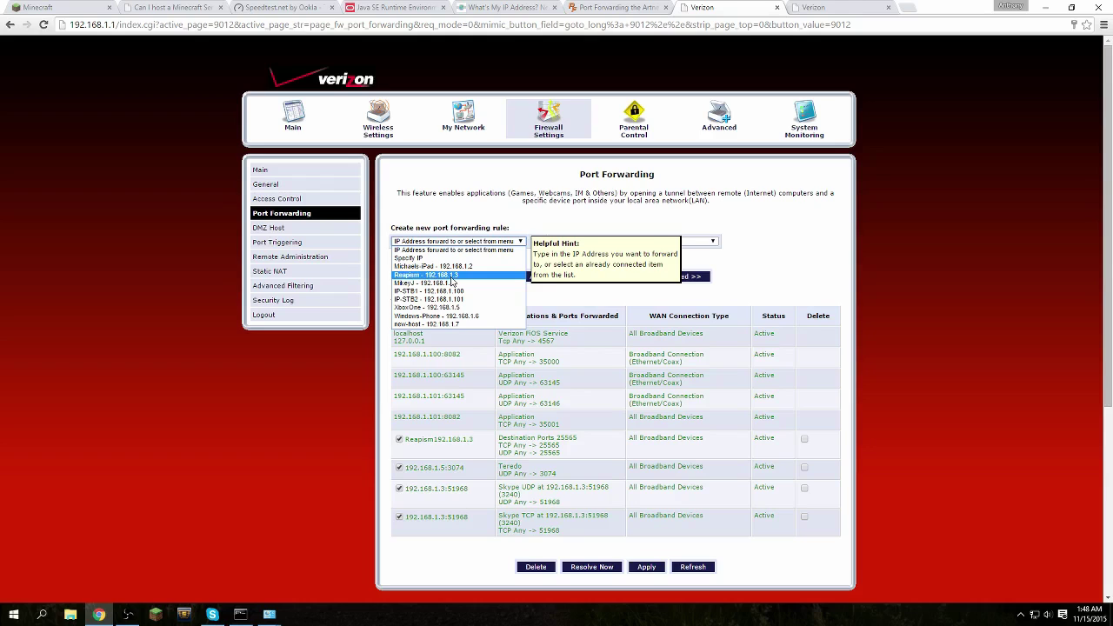
{"action": "left_click", "coordinate": [451, 276]}
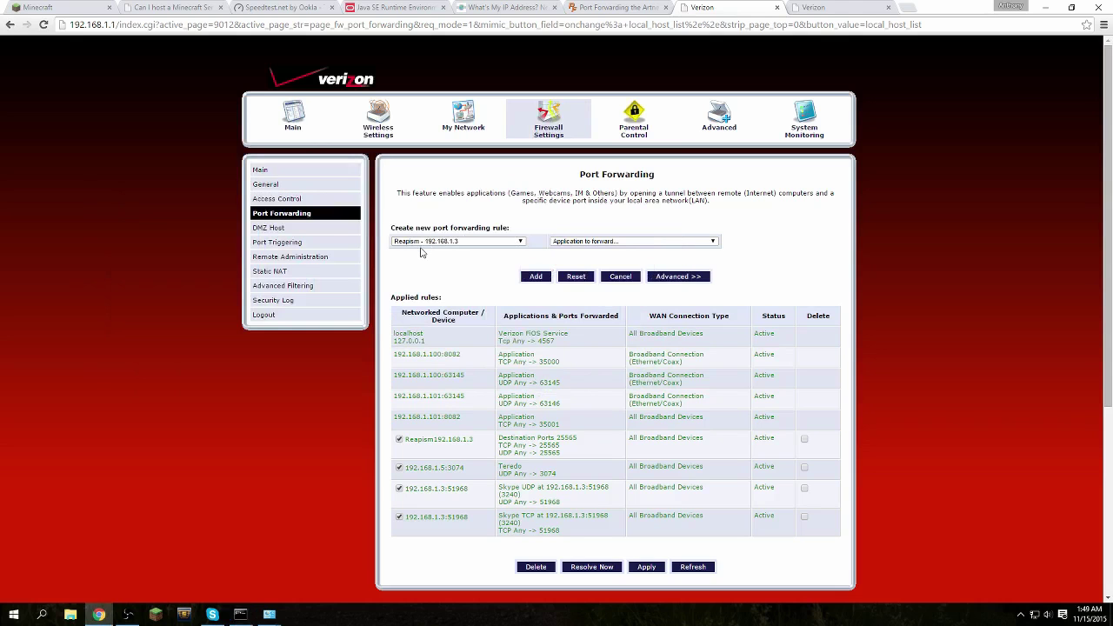
Look through the predefined applications for the new port forwarding rule and choose Custom Ports.
{"action": "left_click", "coordinate": [588, 241]}
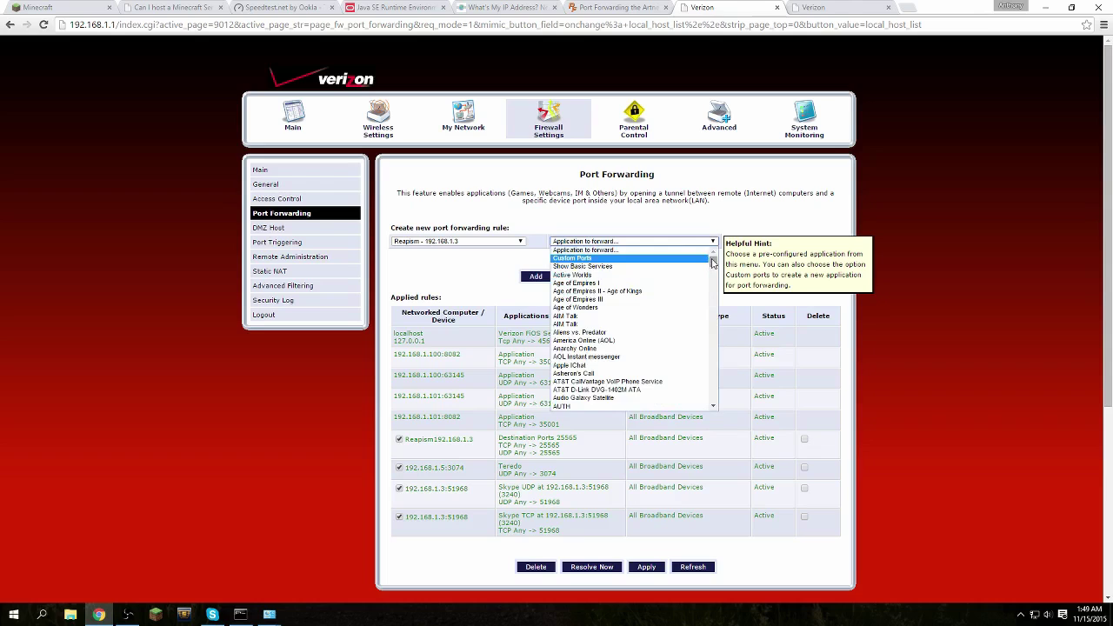
{"action": "left_click_drag", "start_coordinate": [714, 264], "coordinate": [713, 333]}
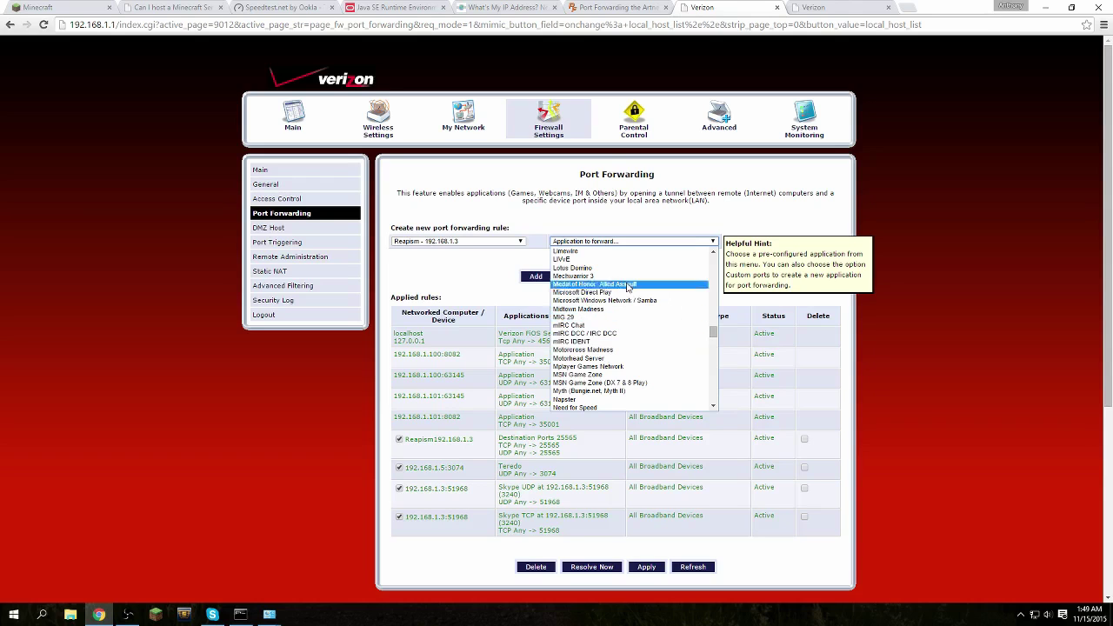
{"action": "scroll", "coordinate": [603, 252], "scroll_direction": "up", "scroll_amount": 8}
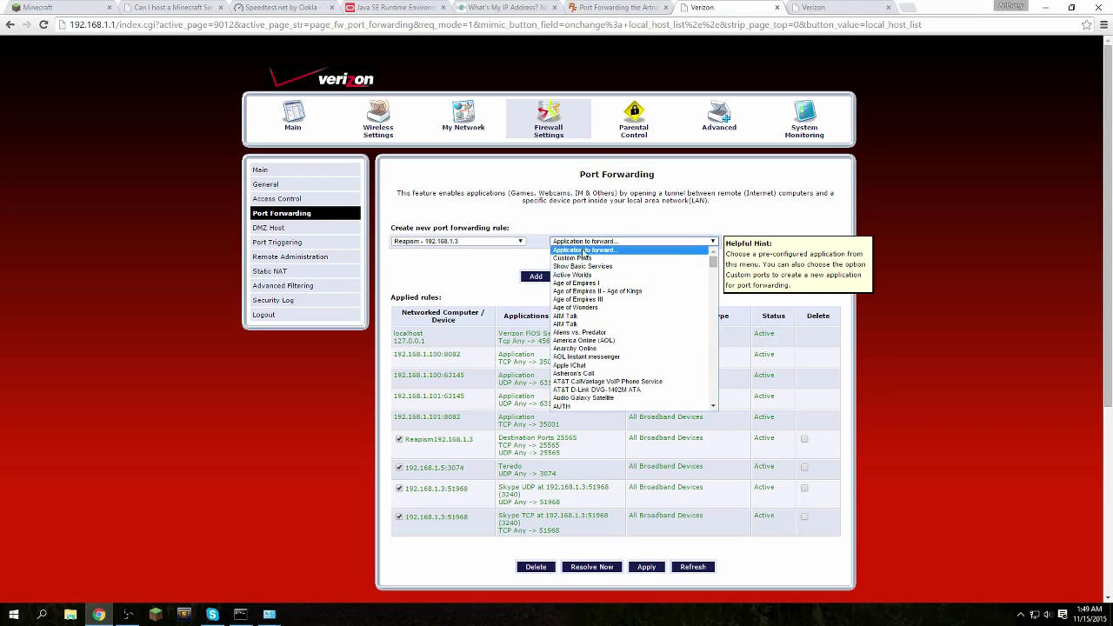
{"action": "left_click", "coordinate": [580, 259]}
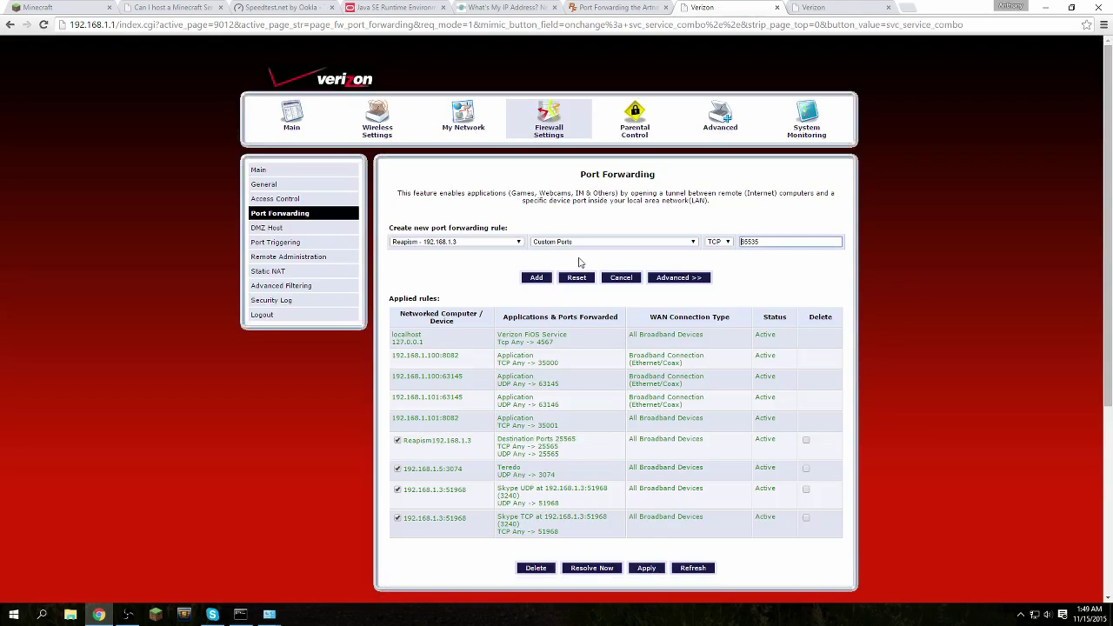
Set the custom rule's protocol to Both and its port to 25565.
{"action": "left_click", "coordinate": [718, 244]}
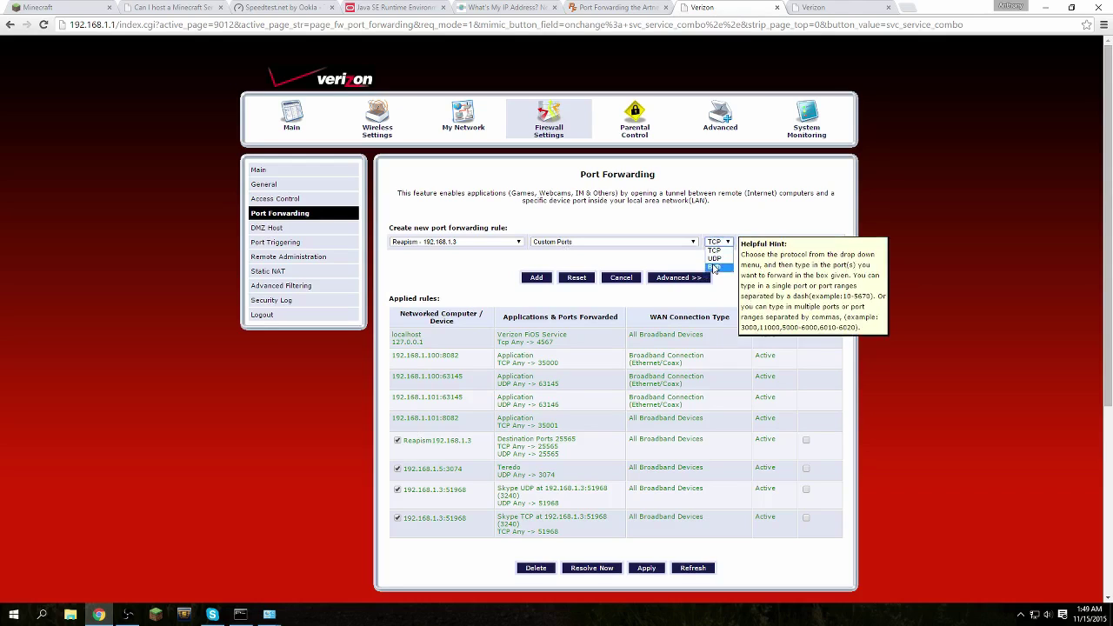
{"action": "left_click", "coordinate": [714, 269]}
{"action": "double_click", "coordinate": [749, 242]}
{"action": "type", "text": "25565"}
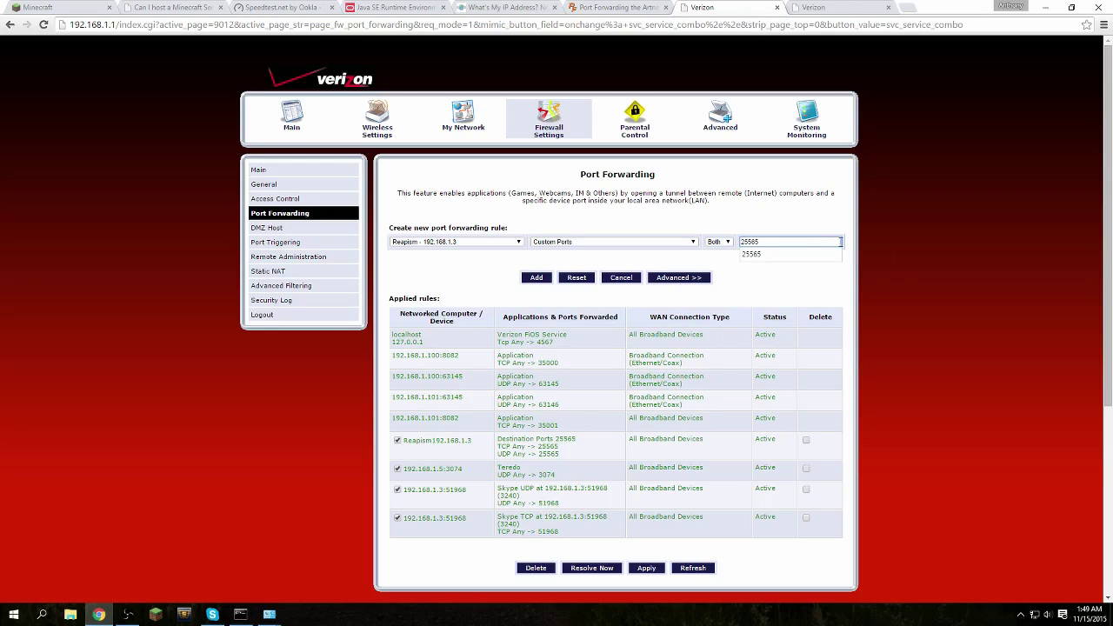
Review the port forwarding page, and highlight the public IP address on the What's My IP page.
{"action": "left_click", "coordinate": [884, 234]}
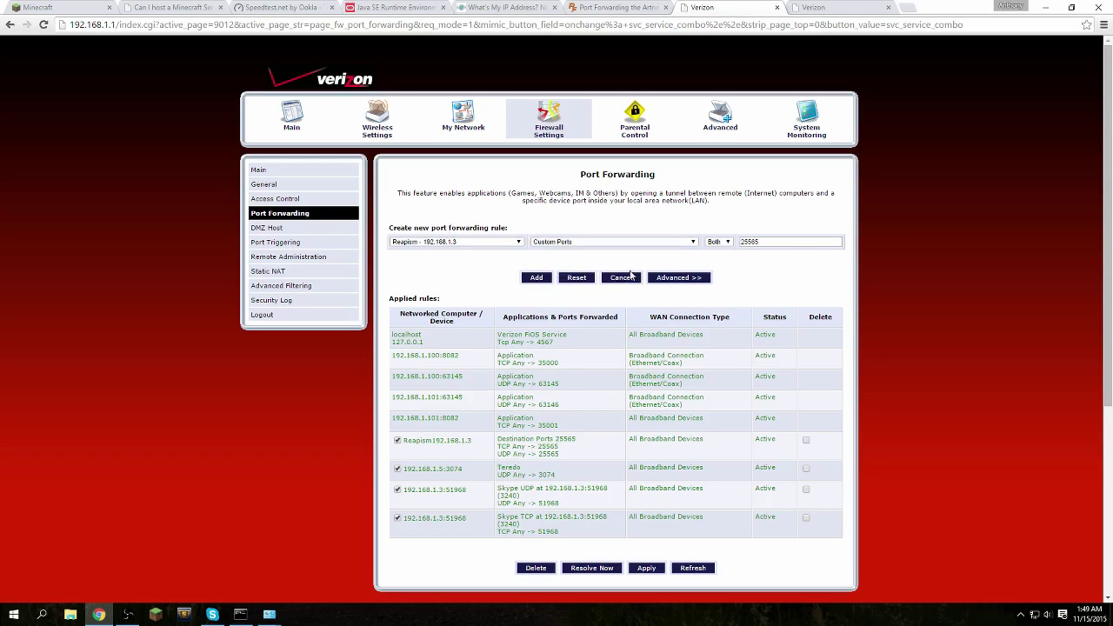
{"action": "scroll", "coordinate": [739, 365], "scroll_direction": "down", "scroll_amount": 3}
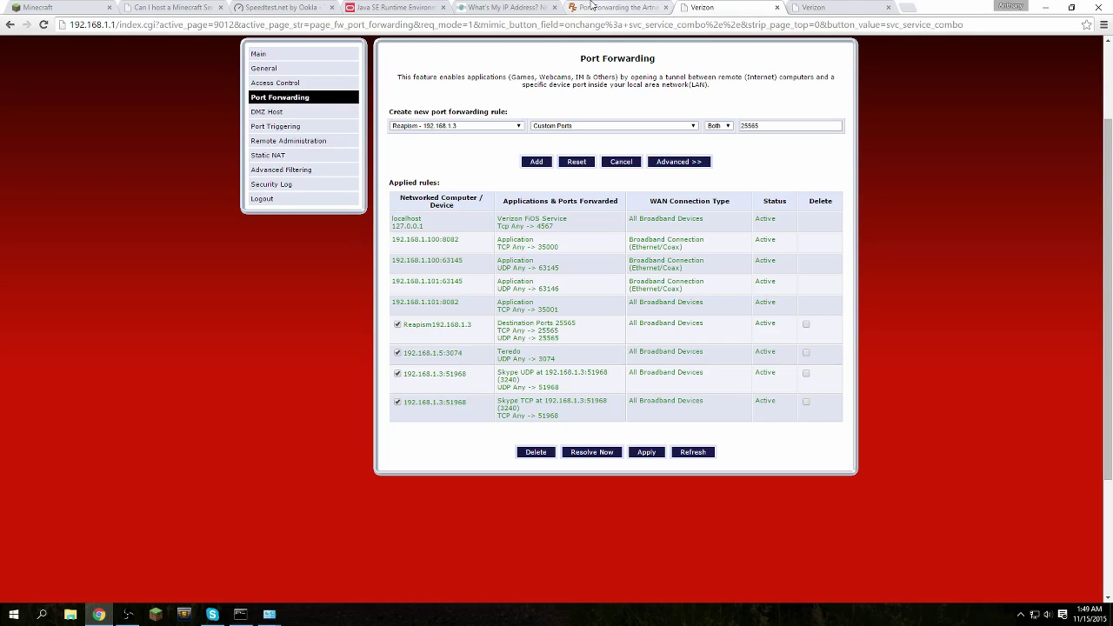
{"action": "left_click", "coordinate": [539, 6]}
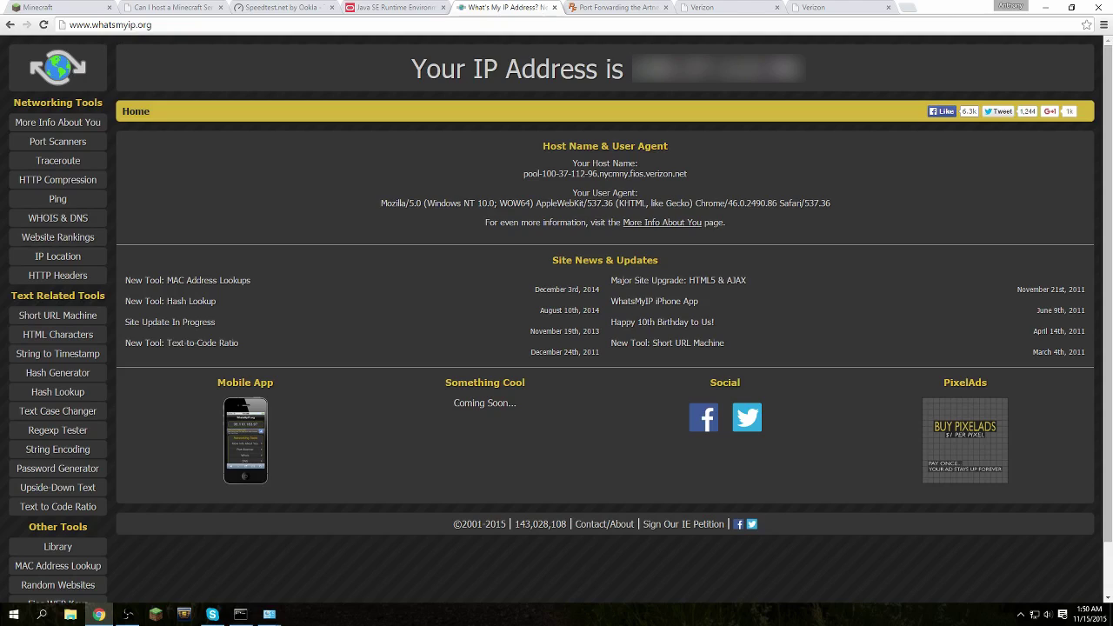
{"action": "left_click_drag", "start_coordinate": [633, 69], "coordinate": [805, 68]}
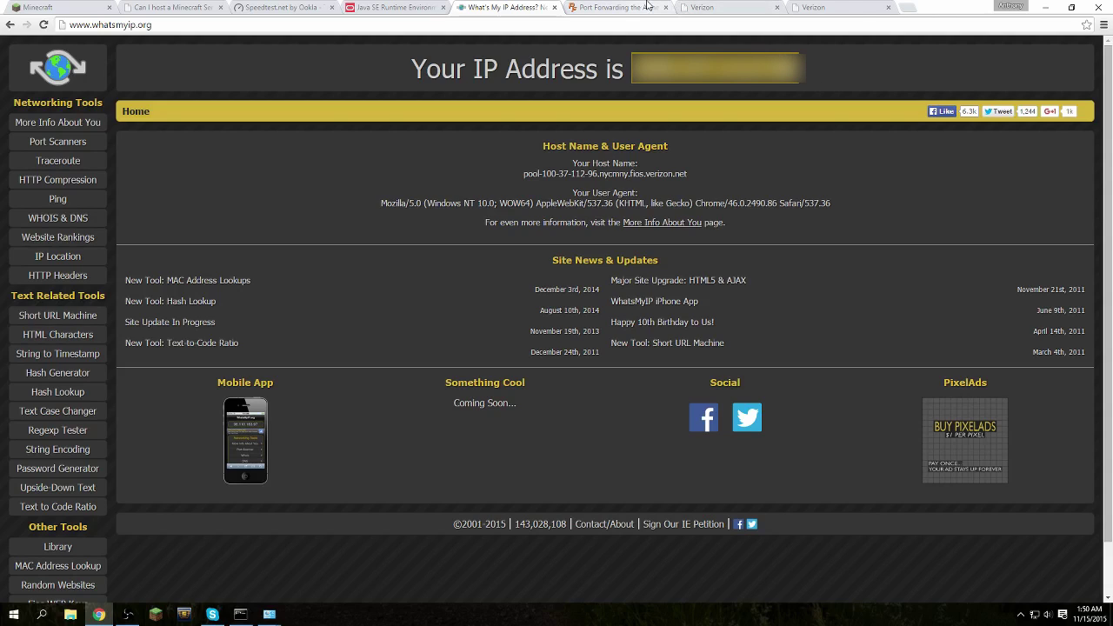
Open the No-IP website in a new tab, sign in, and open the form for adding a host.
{"action": "left_click", "coordinate": [905, 8]}
{"action": "type", "text": "no-"}
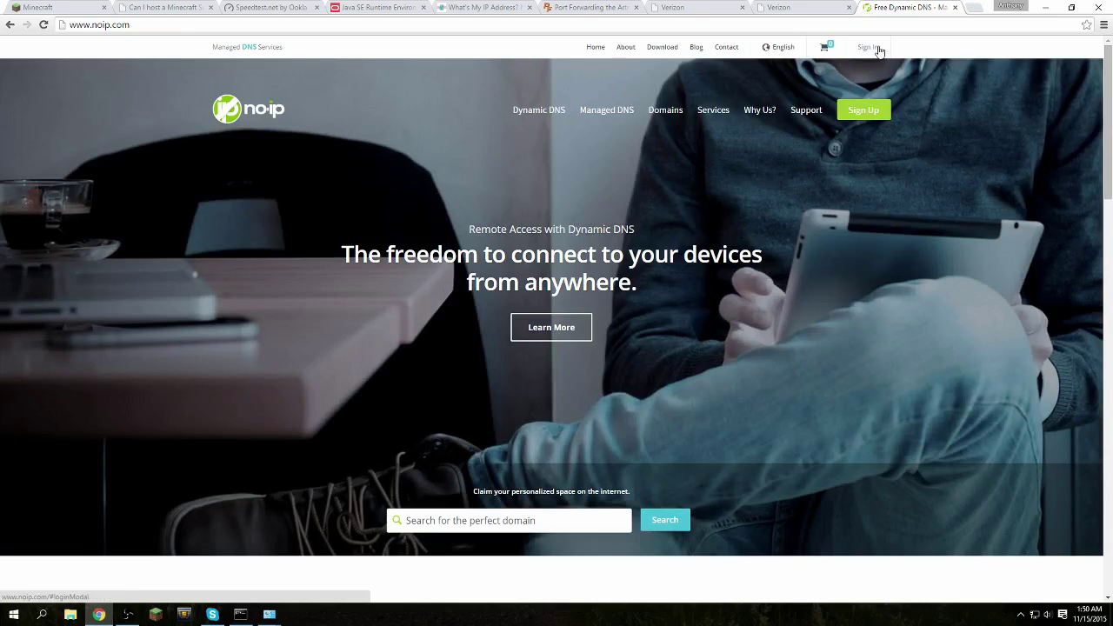
{"action": "left_click", "coordinate": [878, 48]}
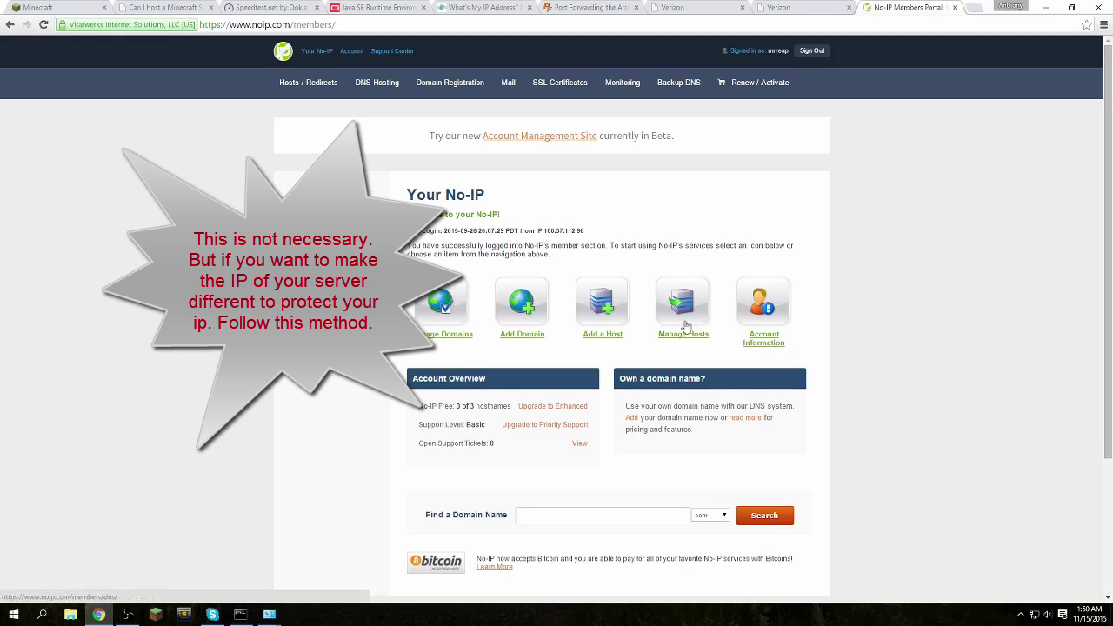
{"action": "left_click", "coordinate": [597, 315]}
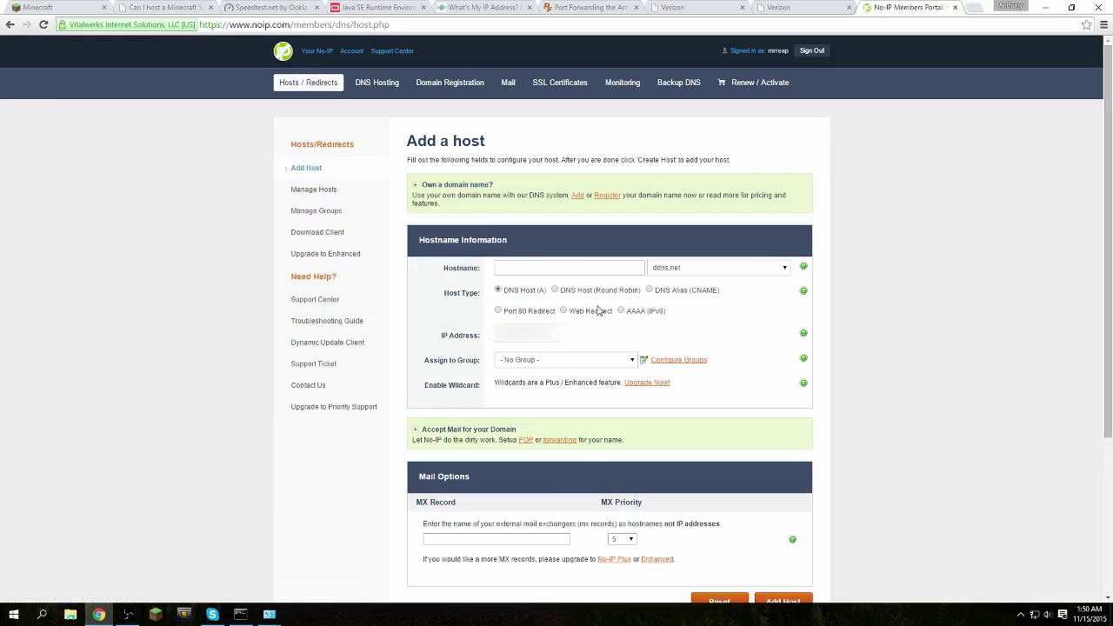
Set the new host's hostname to reapismserver.
{"action": "left_click", "coordinate": [661, 269]}
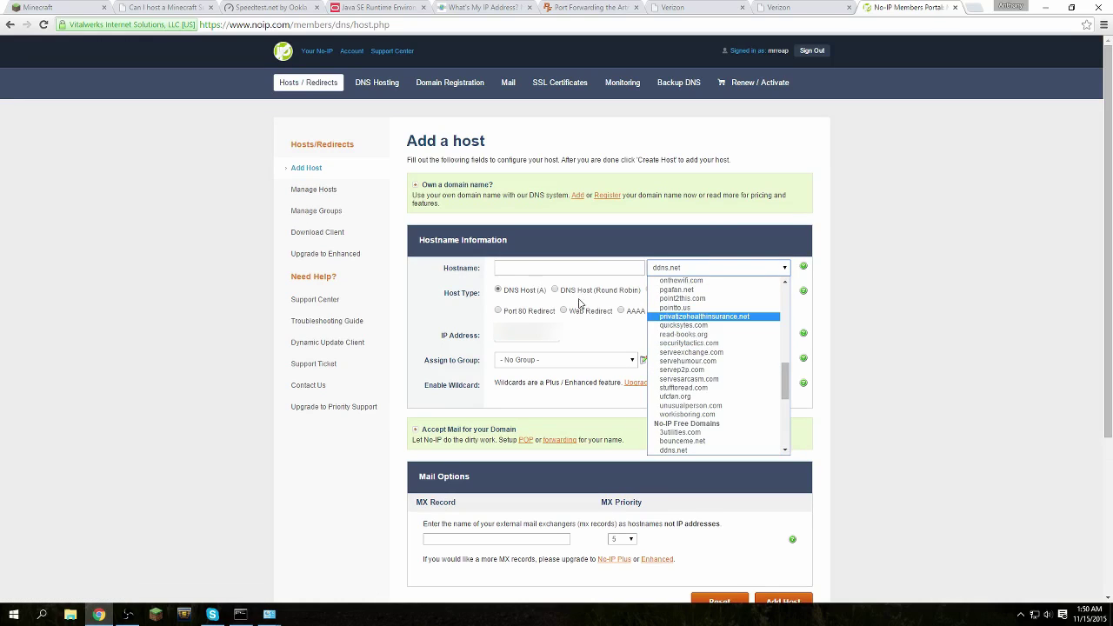
{"action": "left_click", "coordinate": [560, 268]}
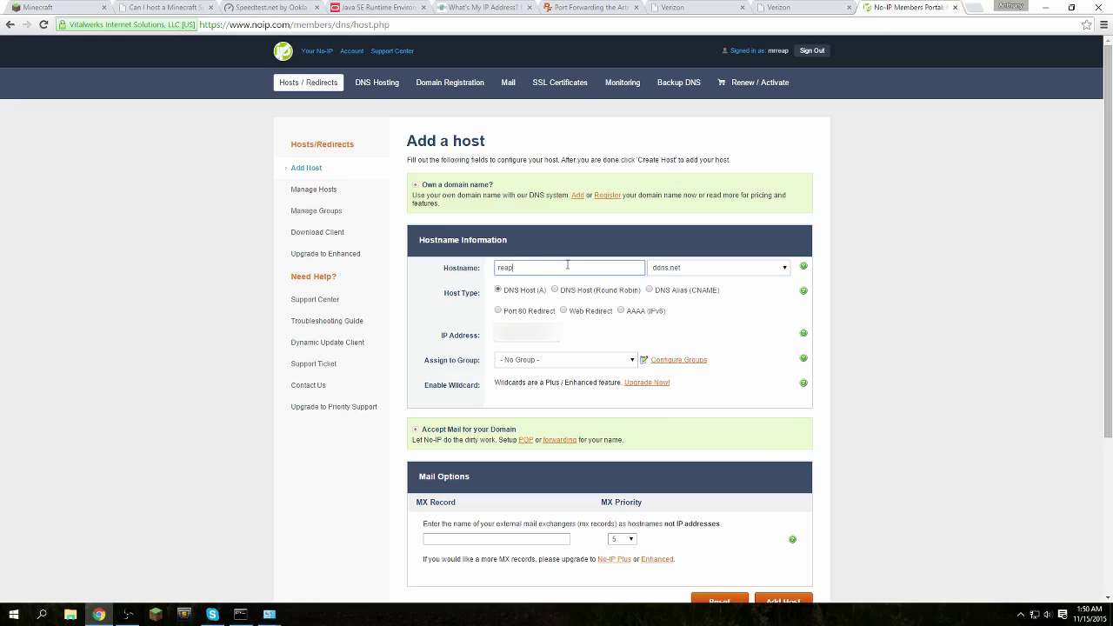
{"action": "type", "text": "reapisms"}
{"action": "type", "text": "s"}
{"action": "key", "text": "BackSpace"}
Choose servep2p.com as the host's domain and check the IP address filled in for it.
{"action": "left_click", "coordinate": [671, 270]}
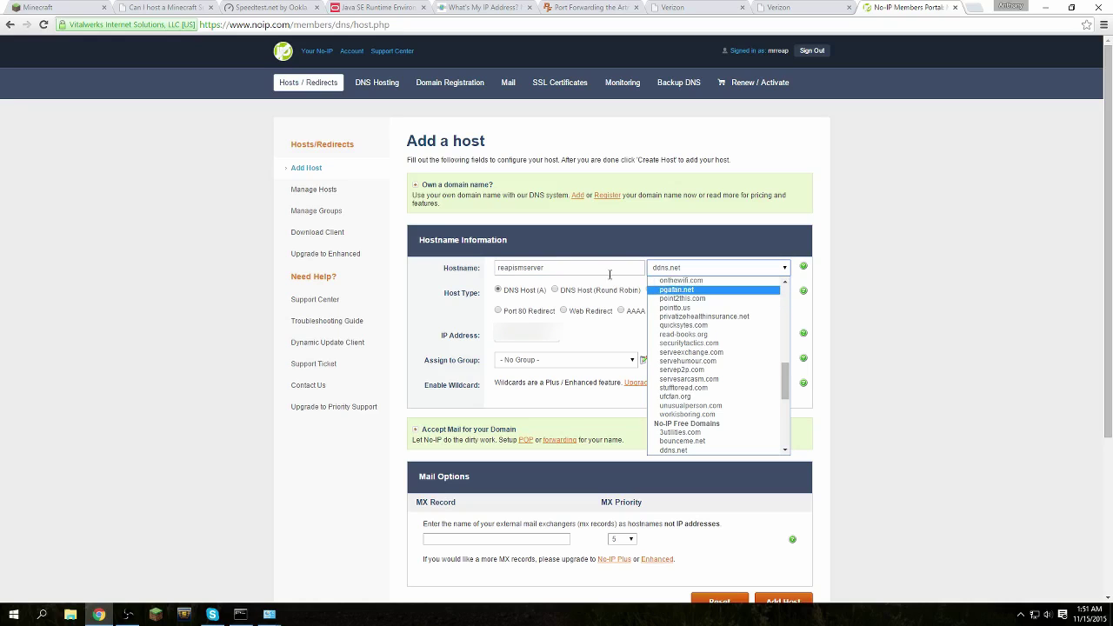
{"action": "left_click", "coordinate": [693, 372]}
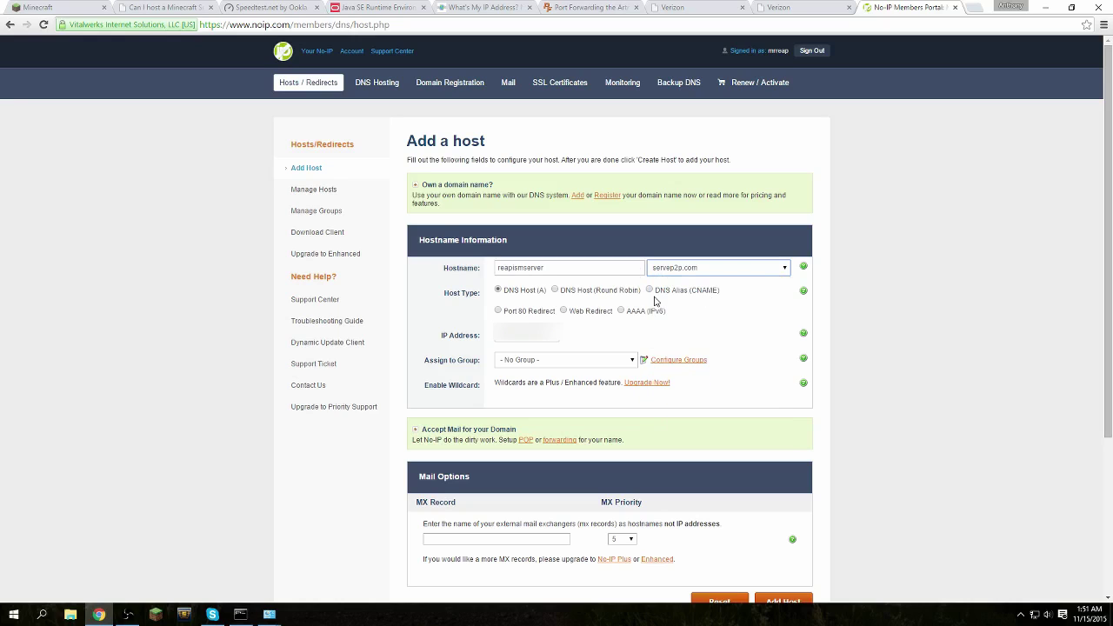
{"action": "left_click_drag", "start_coordinate": [556, 335], "coordinate": [489, 328]}
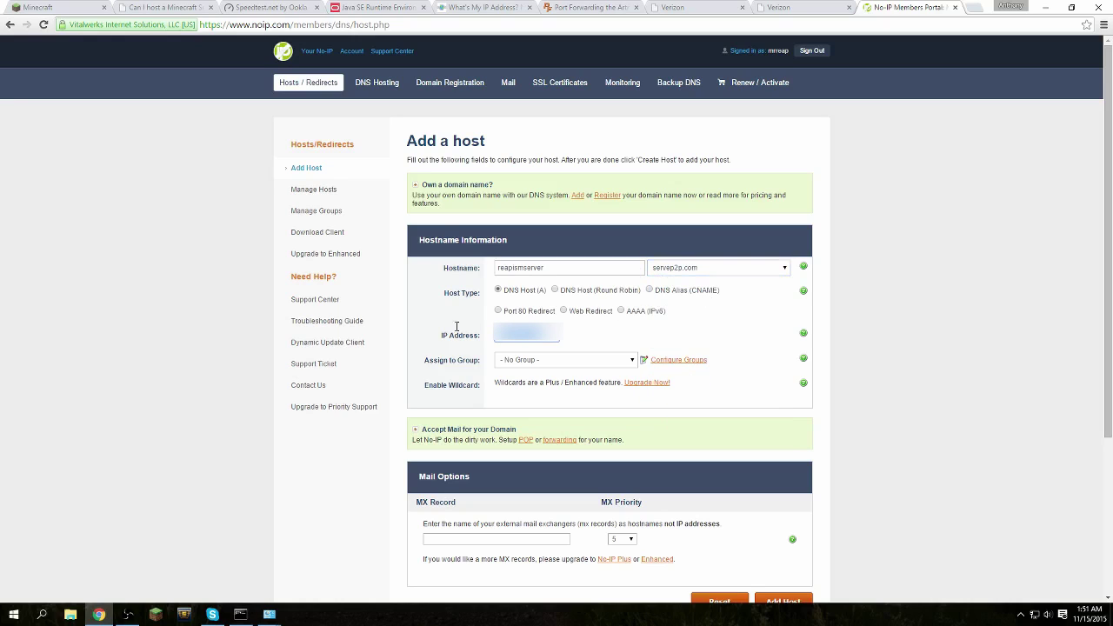
{"action": "left_click", "coordinate": [596, 328]}
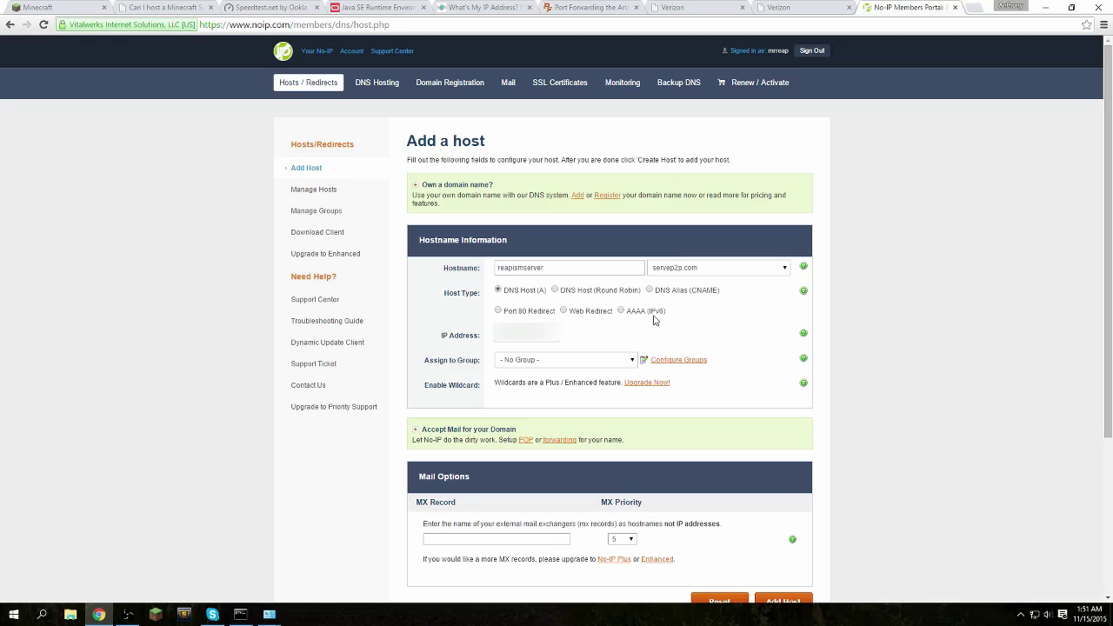
Set the host's domain to serveminecraft.net and add the host to the account.
{"action": "left_click", "coordinate": [699, 270]}
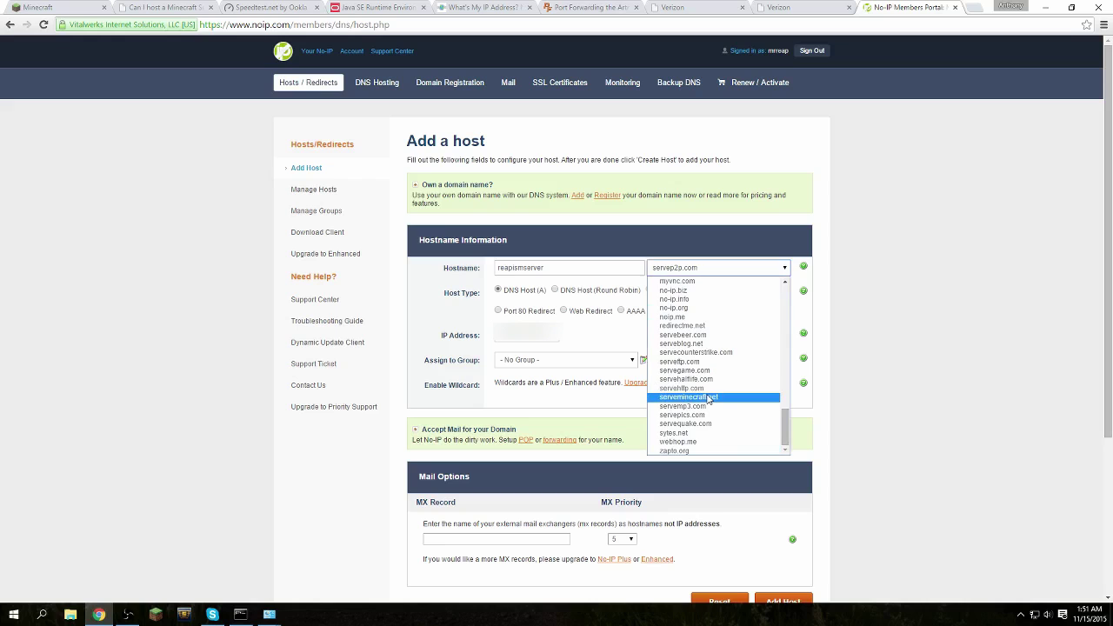
{"action": "left_click", "coordinate": [706, 401]}
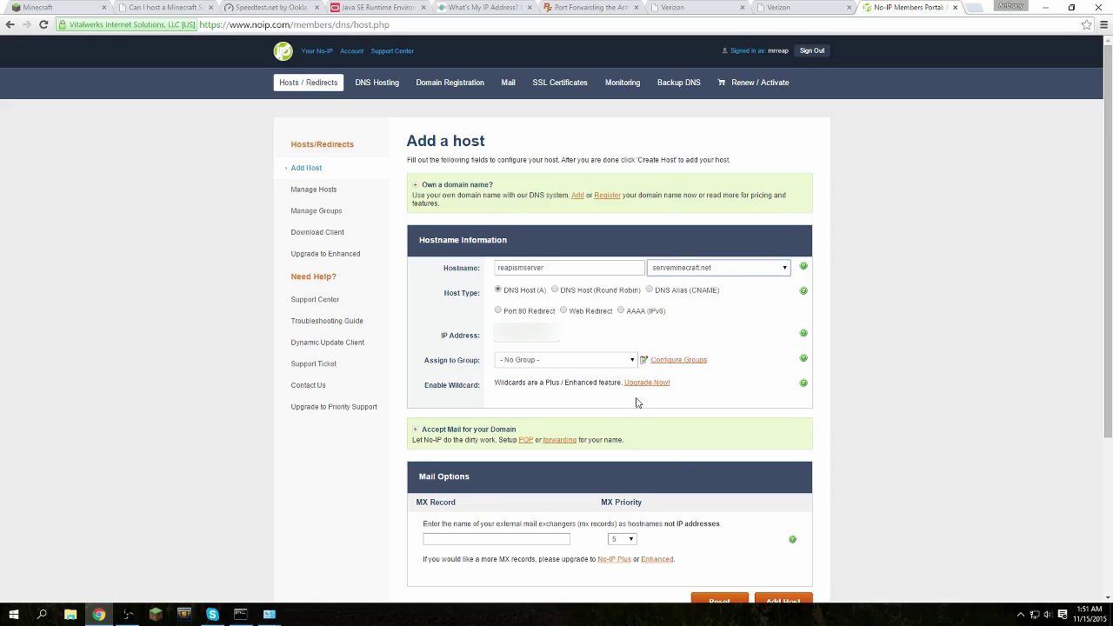
{"action": "scroll", "coordinate": [680, 463], "scroll_direction": "down", "scroll_amount": 3}
{"action": "left_click", "coordinate": [777, 485]}
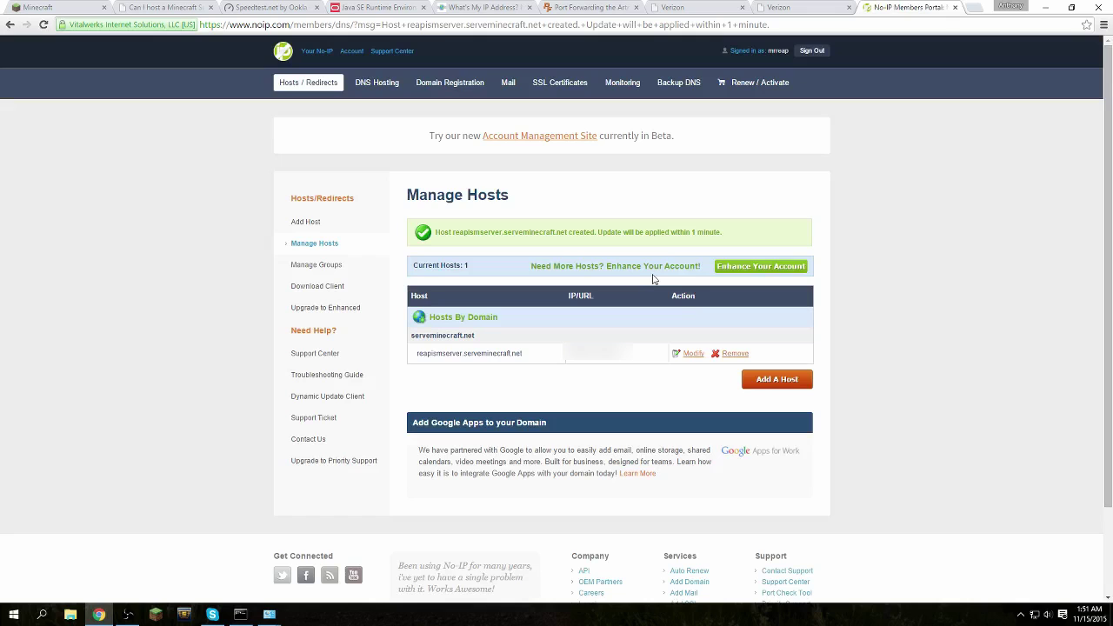
{"action": "left_click", "coordinate": [487, 7]}
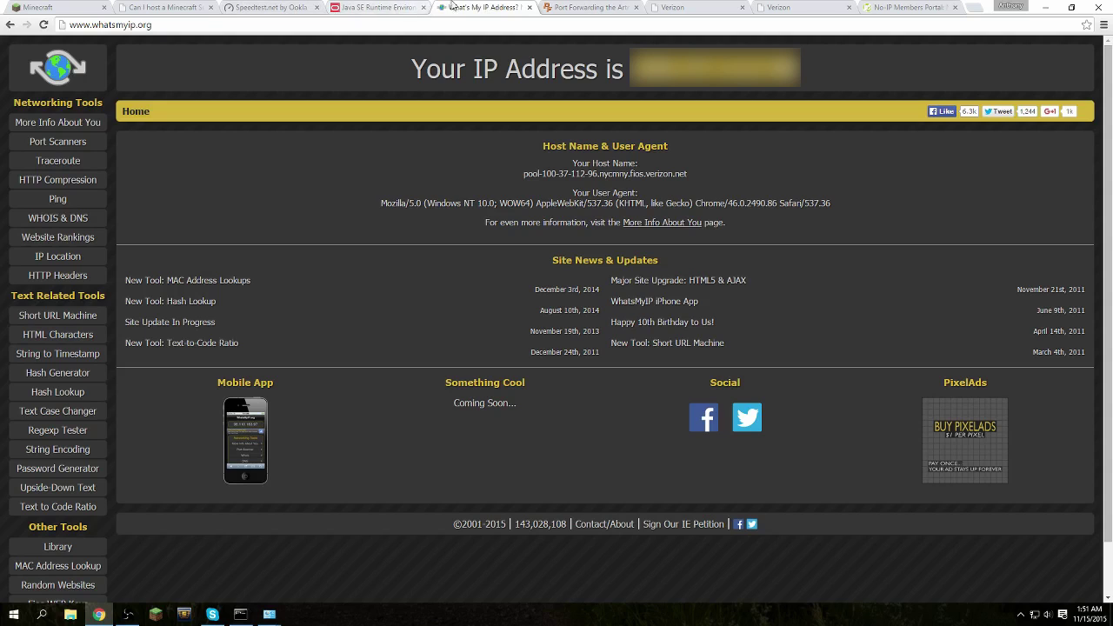
{"action": "left_click", "coordinate": [71, 614]}
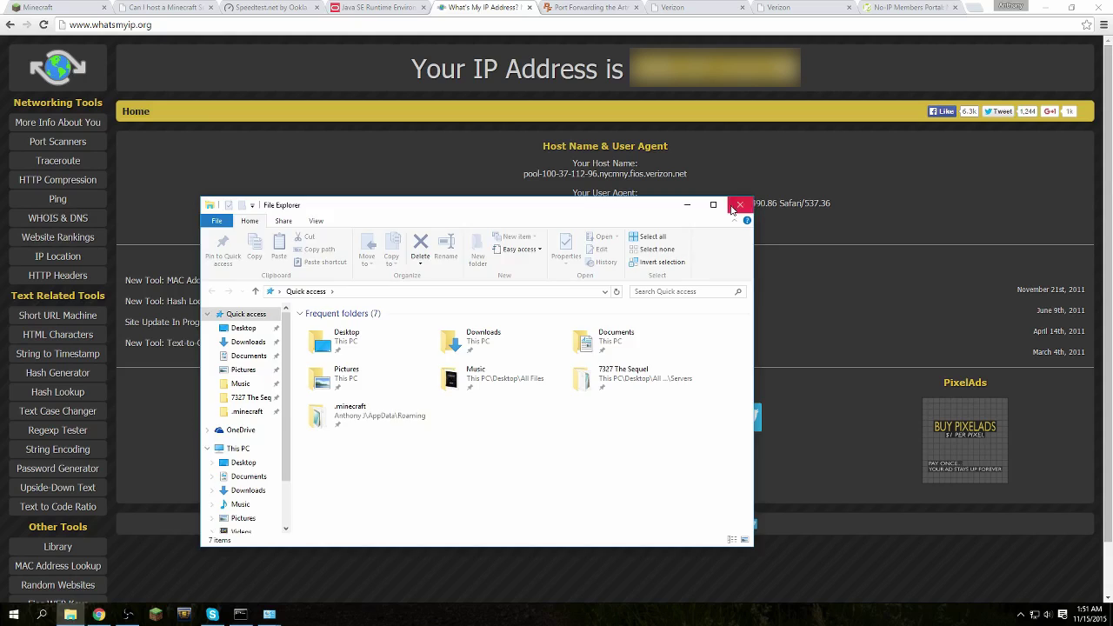
{"action": "left_click", "coordinate": [740, 205]}
Open the Minecraft download page and highlight the Java launch command in the Multiplayer Server section.
{"action": "left_click", "coordinate": [85, 11]}
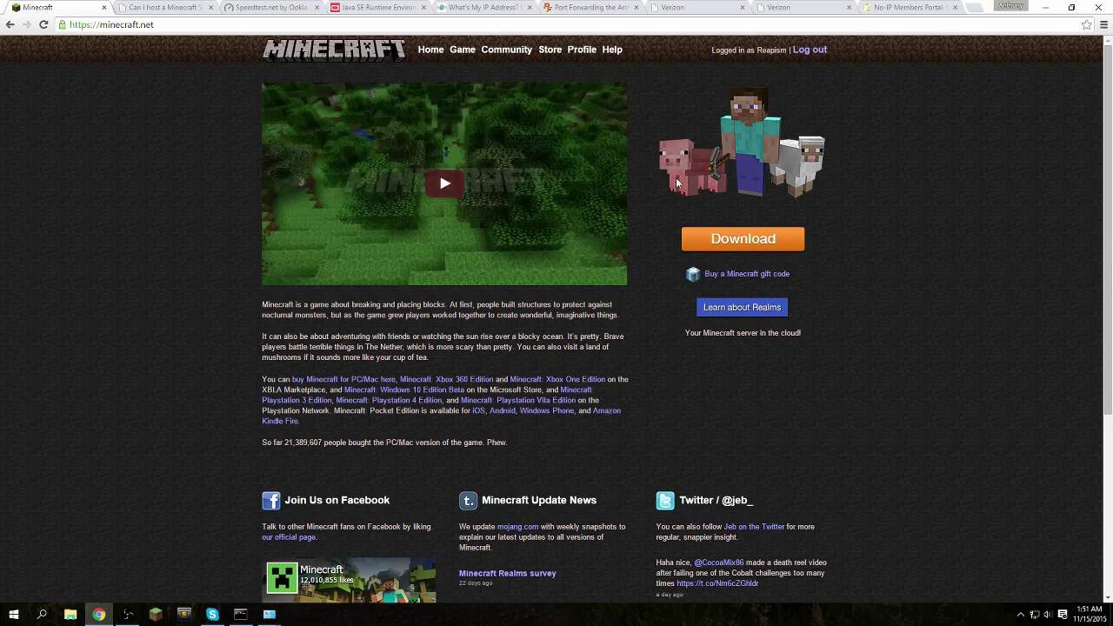
{"action": "left_click", "coordinate": [741, 238]}
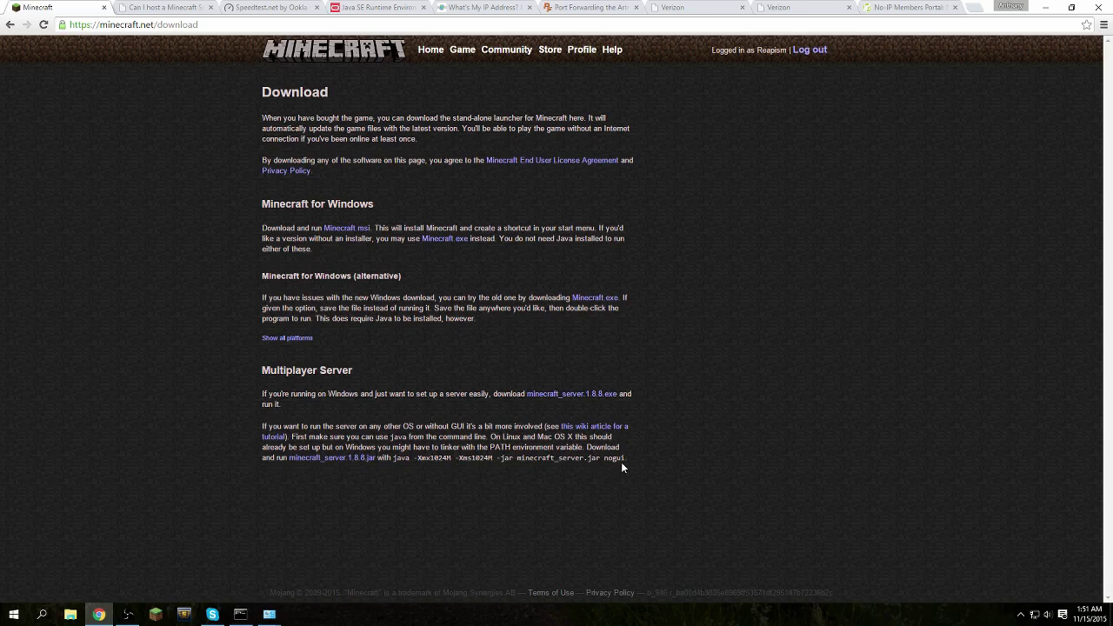
{"action": "mouse_move", "coordinate": [626, 459]}
{"action": "left_mouse_down"}
{"action": "mouse_move", "coordinate": [396, 460]}
{"action": "mouse_move", "coordinate": [624, 461]}
{"action": "left_mouse_up"}
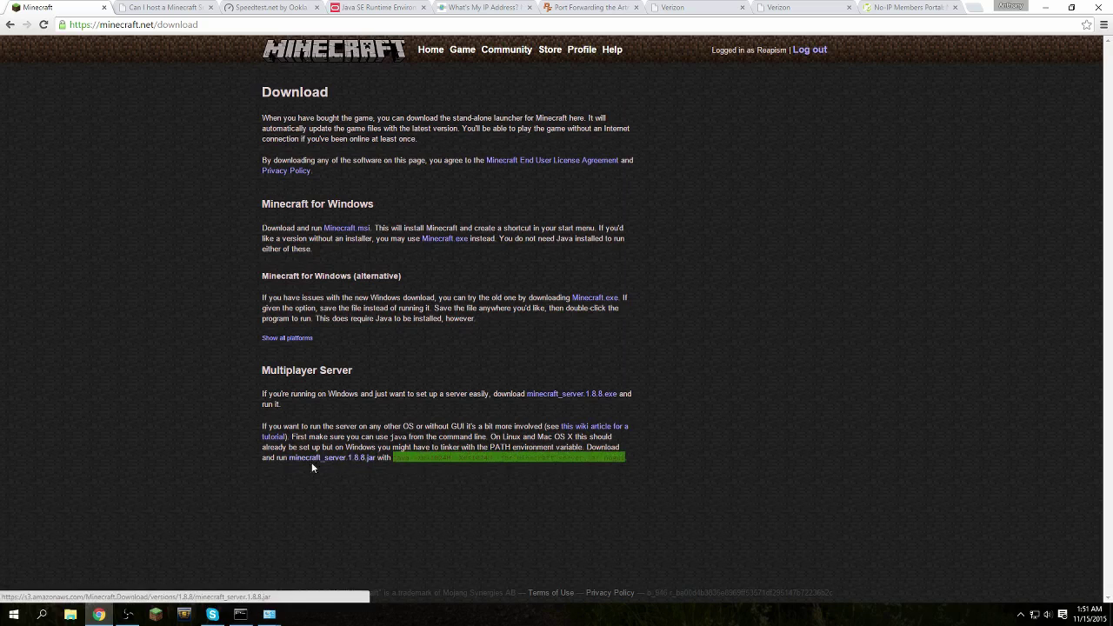
In File Explorer, open the Public server folder under All Files > Servers and select the minecraft_server file.
{"action": "left_click", "coordinate": [71, 614]}
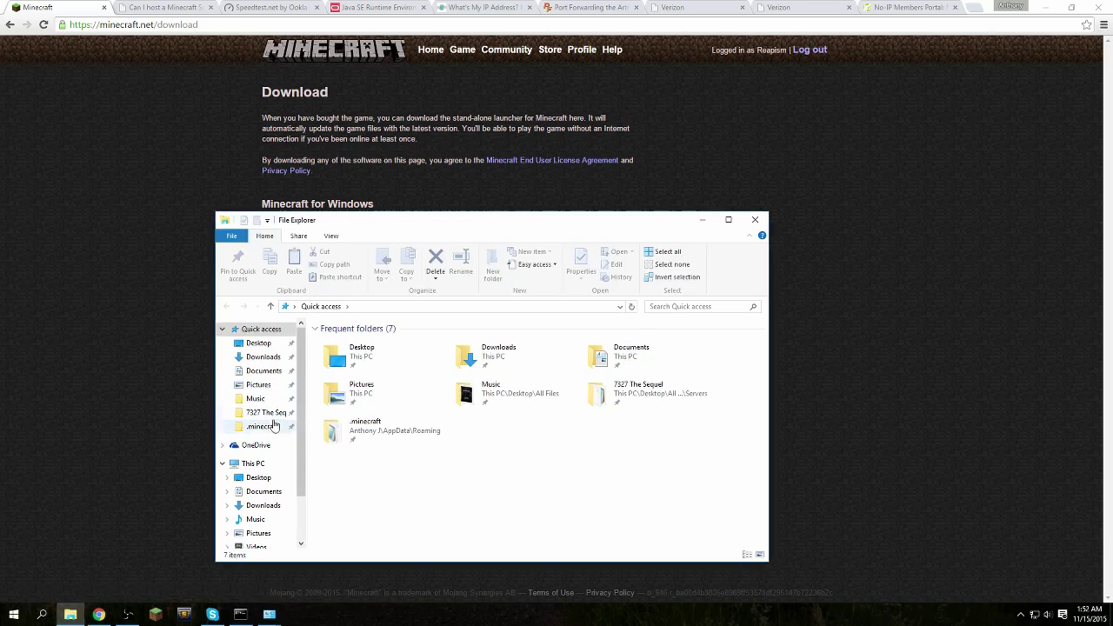
{"action": "scroll", "coordinate": [268, 501], "scroll_direction": "down", "scroll_amount": 1}
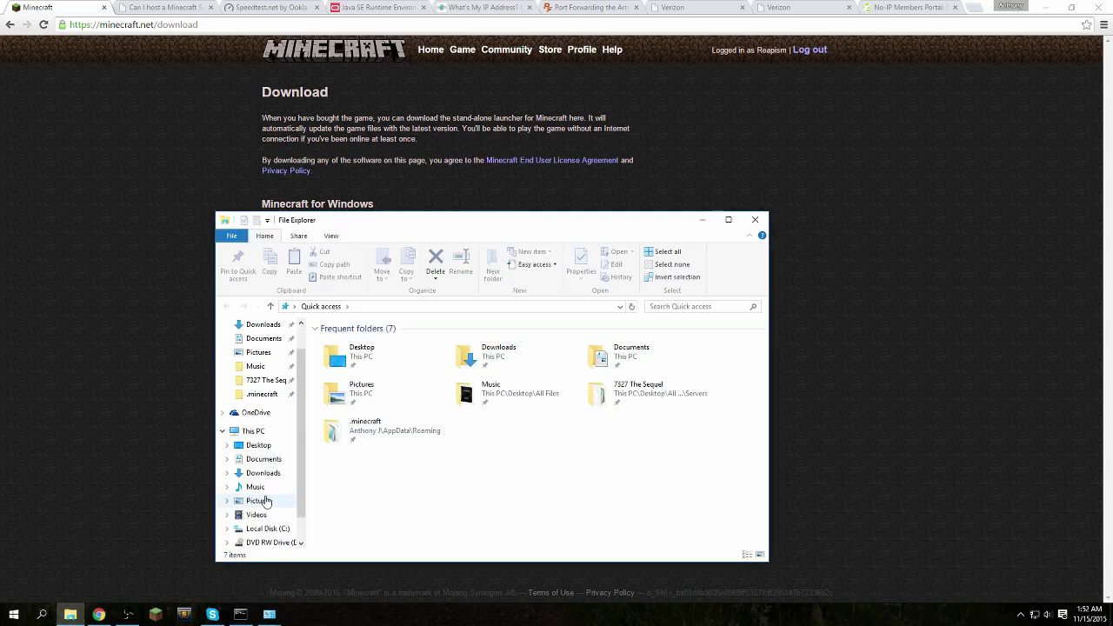
{"action": "left_click", "coordinate": [362, 308]}
{"action": "type", "text": "all"}
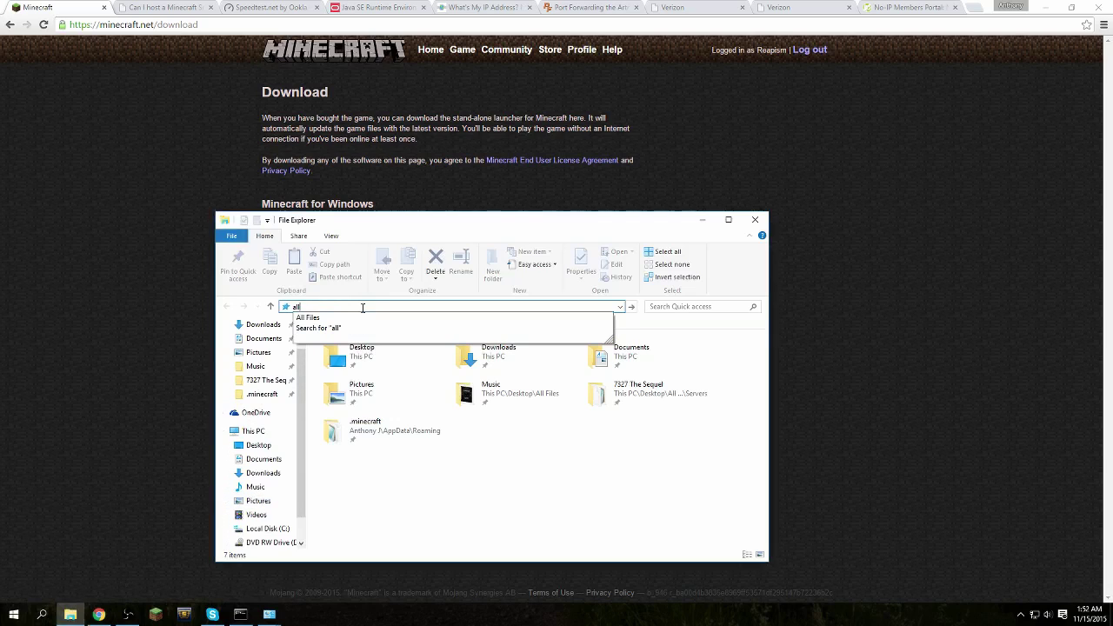
{"action": "left_click", "coordinate": [354, 319]}
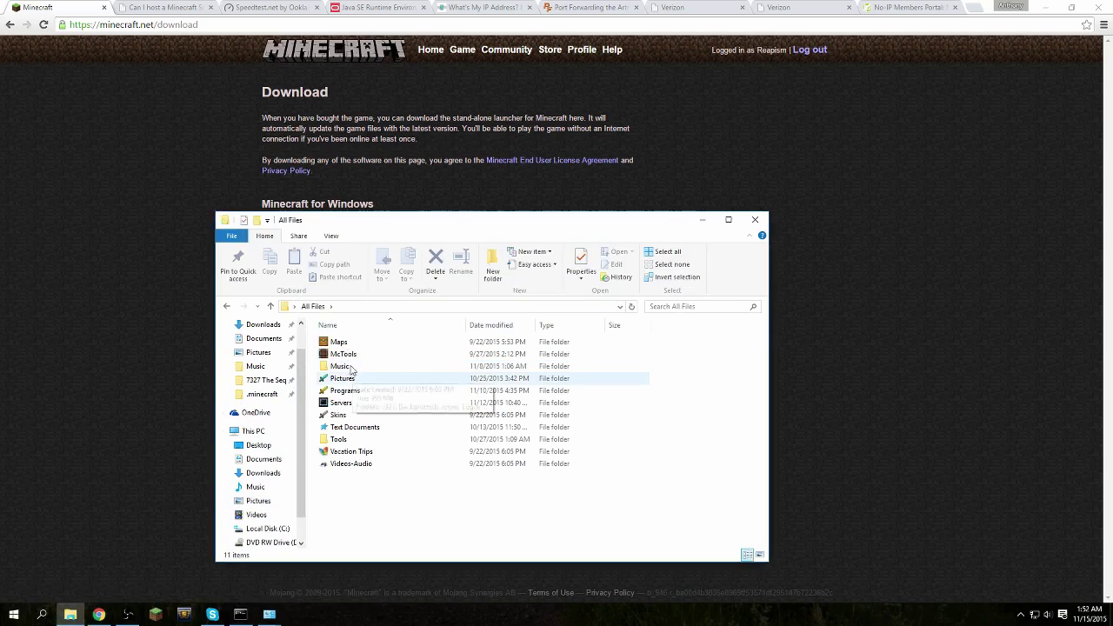
{"action": "double_click", "coordinate": [353, 402]}
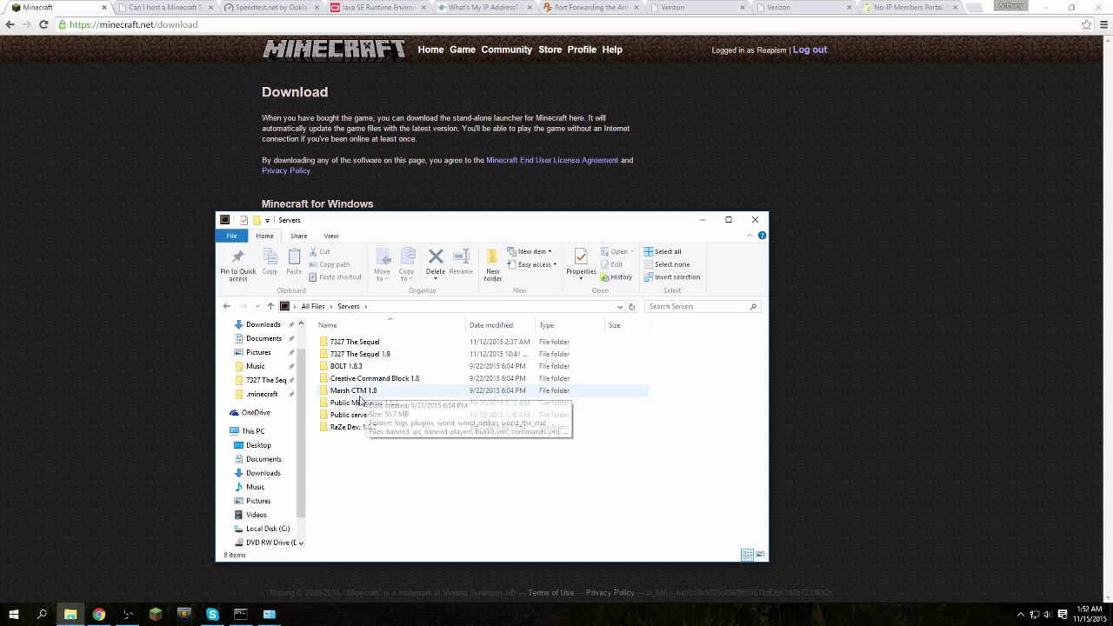
{"action": "double_click", "coordinate": [350, 416]}
{"action": "left_click", "coordinate": [357, 343]}
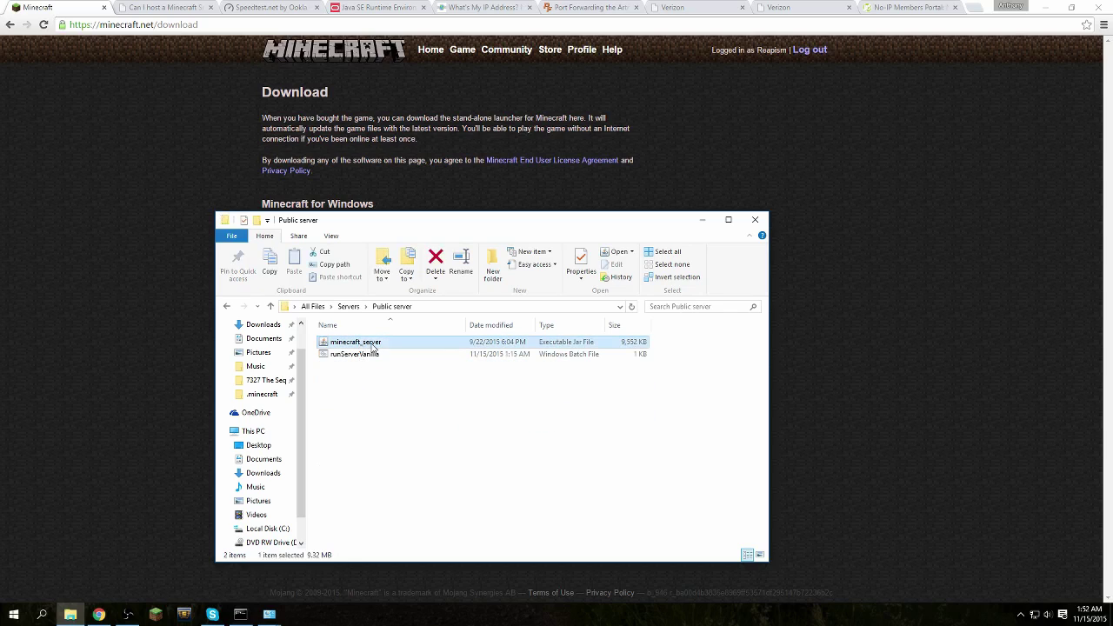
Open the runServerVanilla batch file for editing in Notepad and examine its launch command and pause line.
{"action": "right_click", "coordinate": [346, 356]}
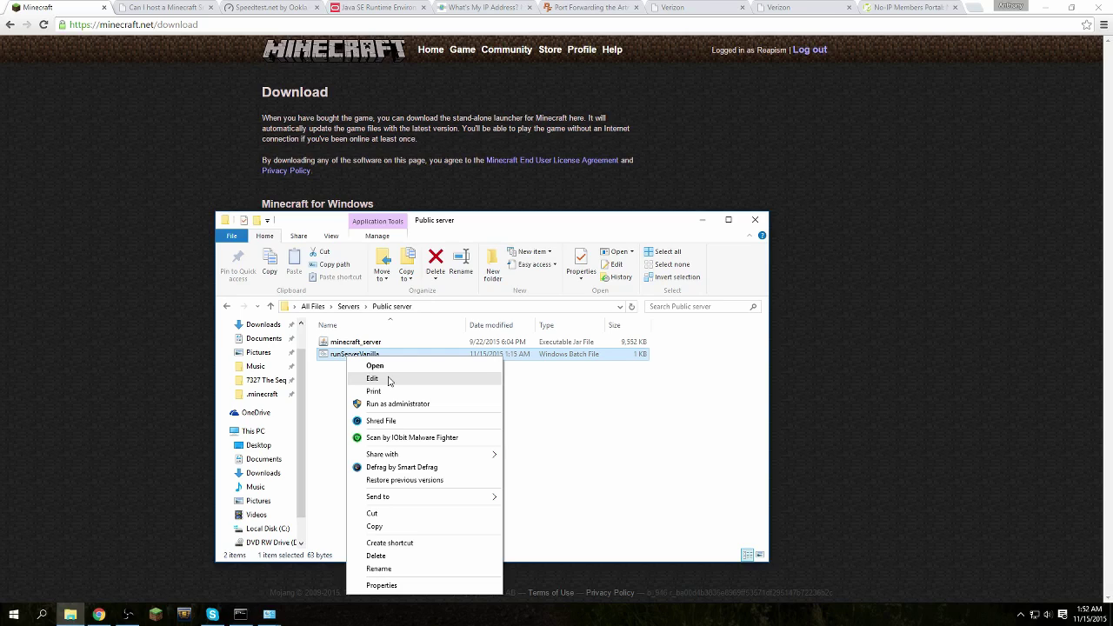
{"action": "left_click", "coordinate": [385, 380]}
{"action": "left_click_drag", "start_coordinate": [550, 150], "coordinate": [245, 146]}
{"action": "left_click_drag", "start_coordinate": [322, 157], "coordinate": [251, 158]}
{"action": "key", "text": "ctrl+a"}
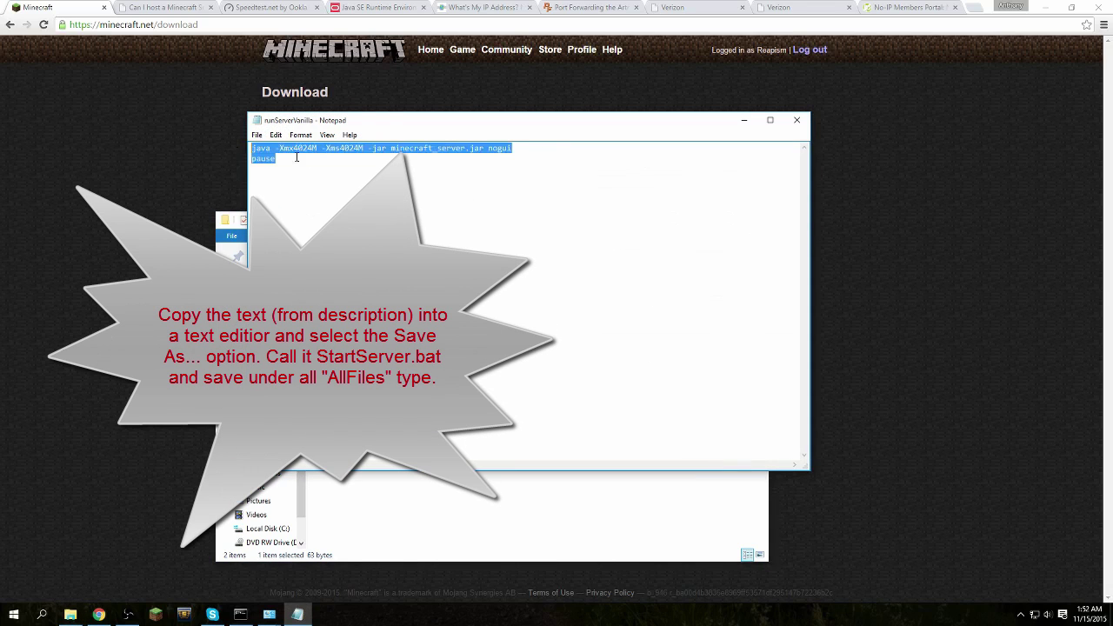
{"action": "left_click", "coordinate": [298, 163]}
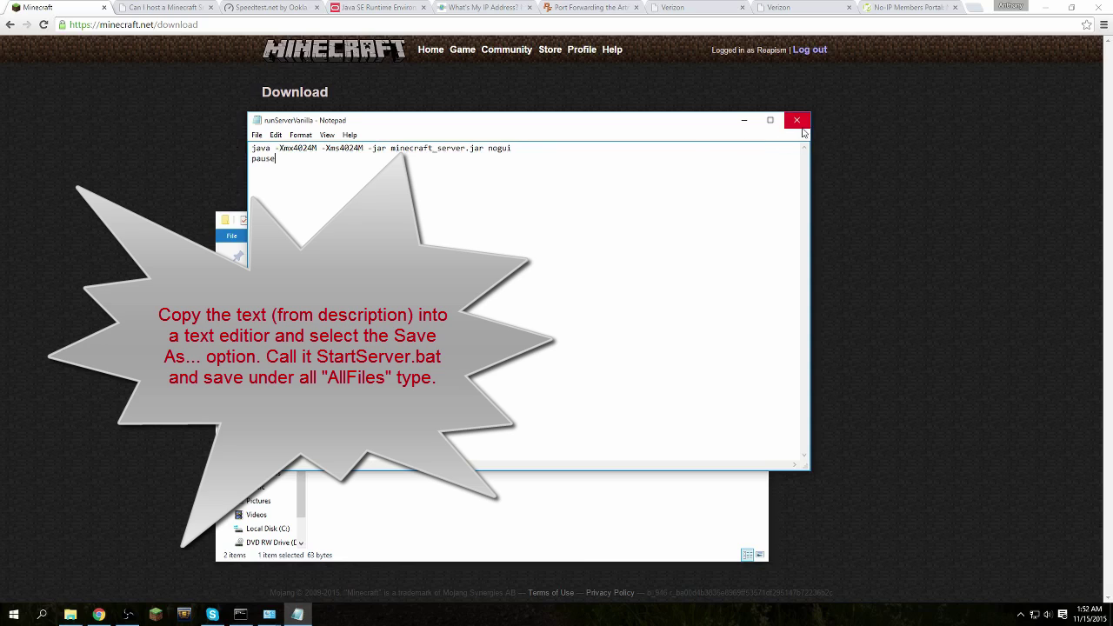
Compare the minecraft_server.jar name in the batch file with the JAR file in the Public server folder.
{"action": "left_click_drag", "start_coordinate": [394, 116], "coordinate": [480, 154]}
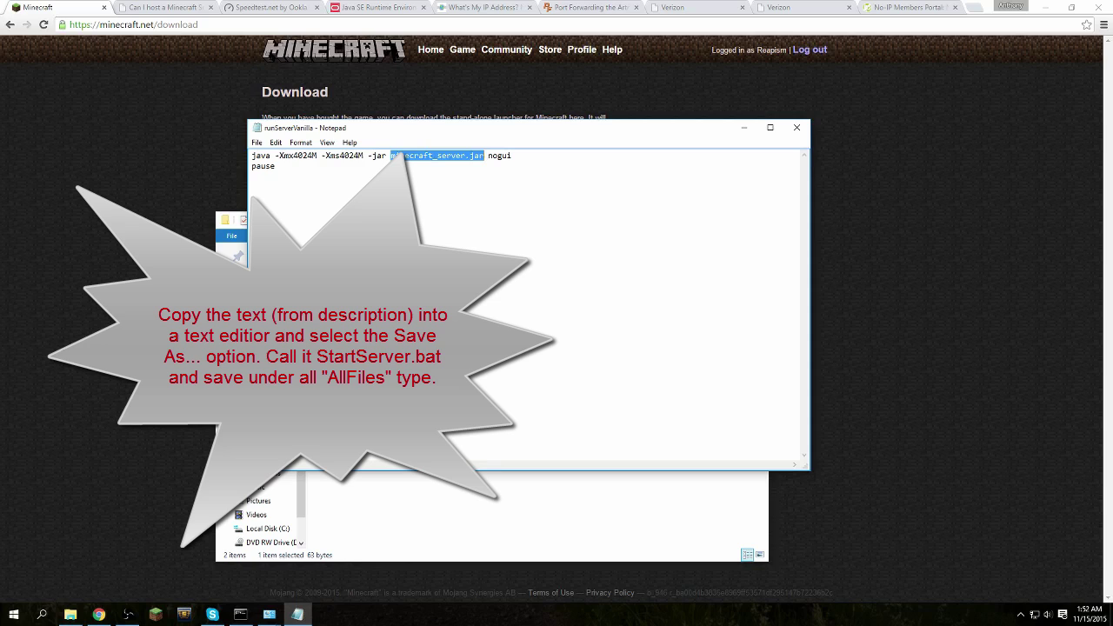
{"action": "key", "text": "alt+Tab"}
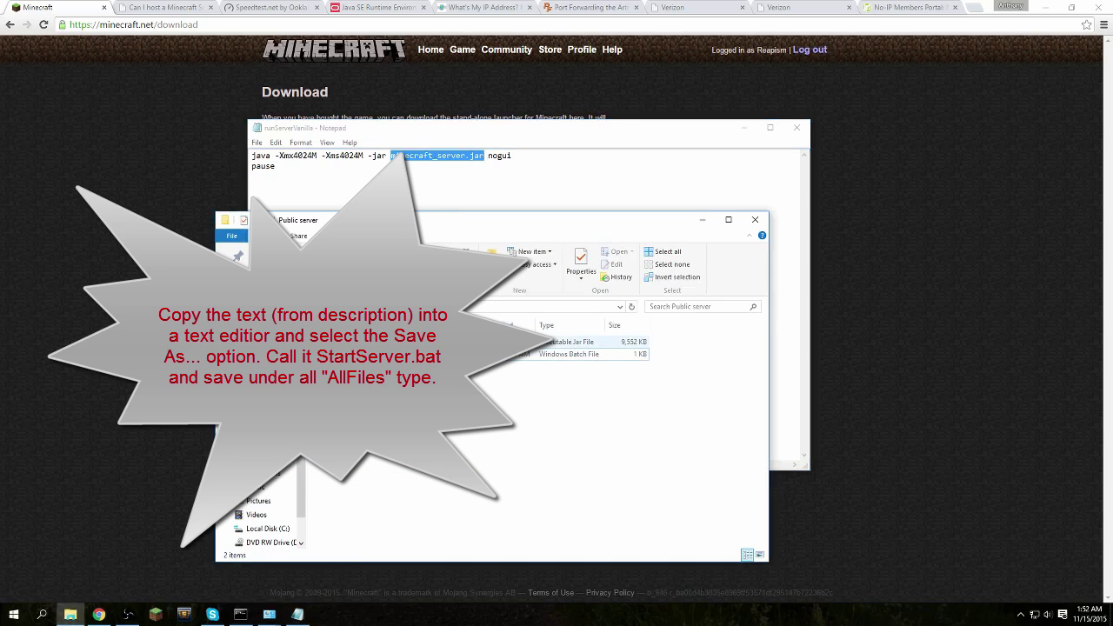
{"action": "left_click", "coordinate": [574, 342]}
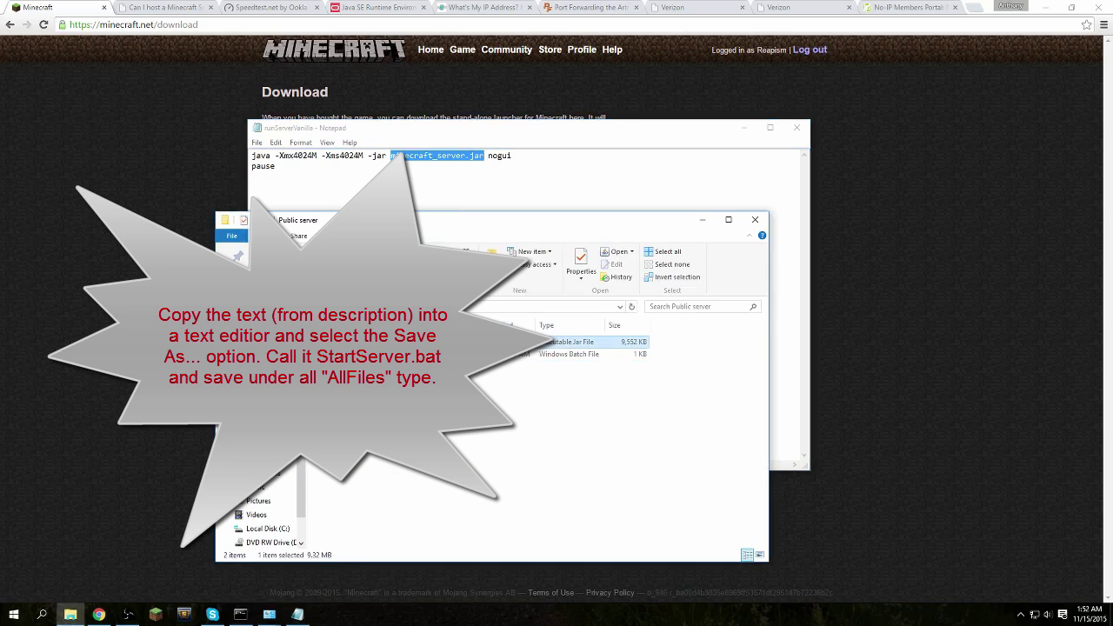
Close the batch file in Notepad and run runServerVanilla to start the Minecraft server.
{"action": "left_click", "coordinate": [488, 156]}
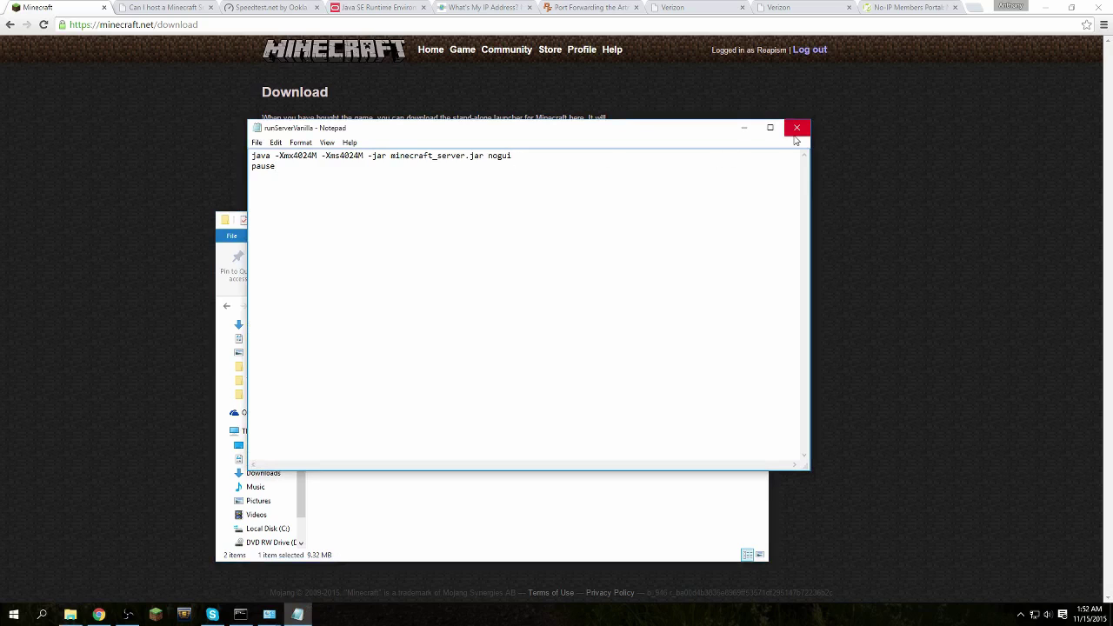
{"action": "left_click", "coordinate": [797, 128]}
{"action": "double_click", "coordinate": [357, 357]}
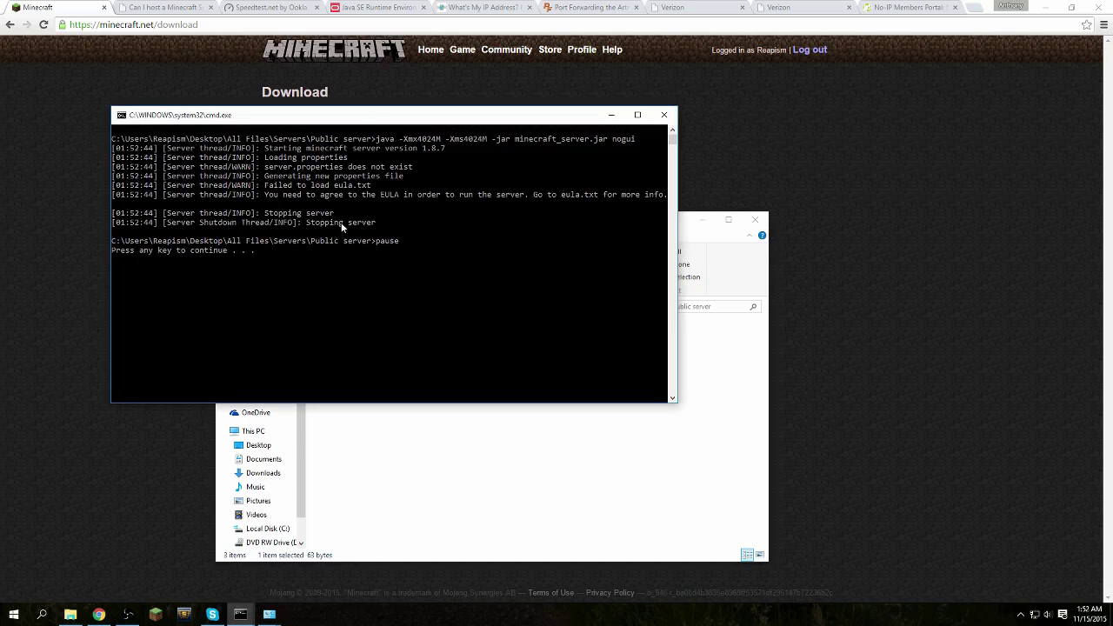
Dismiss the stopped server console and accept the EULA by setting eula to true in the eula text file, saving it.
{"action": "key", "text": "Return"}
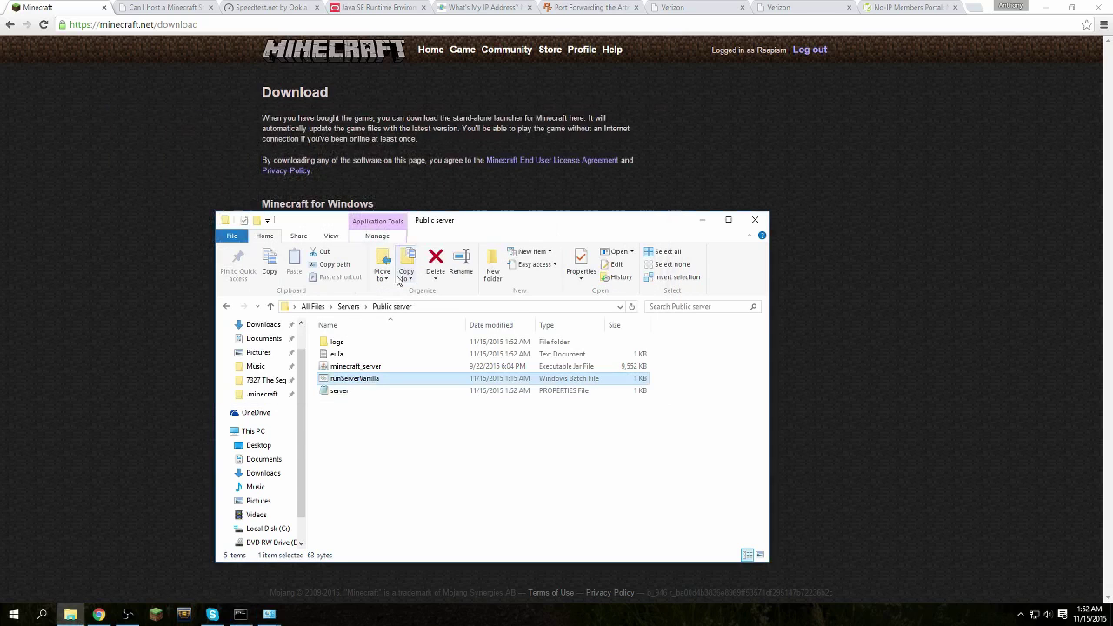
{"action": "double_click", "coordinate": [334, 355]}
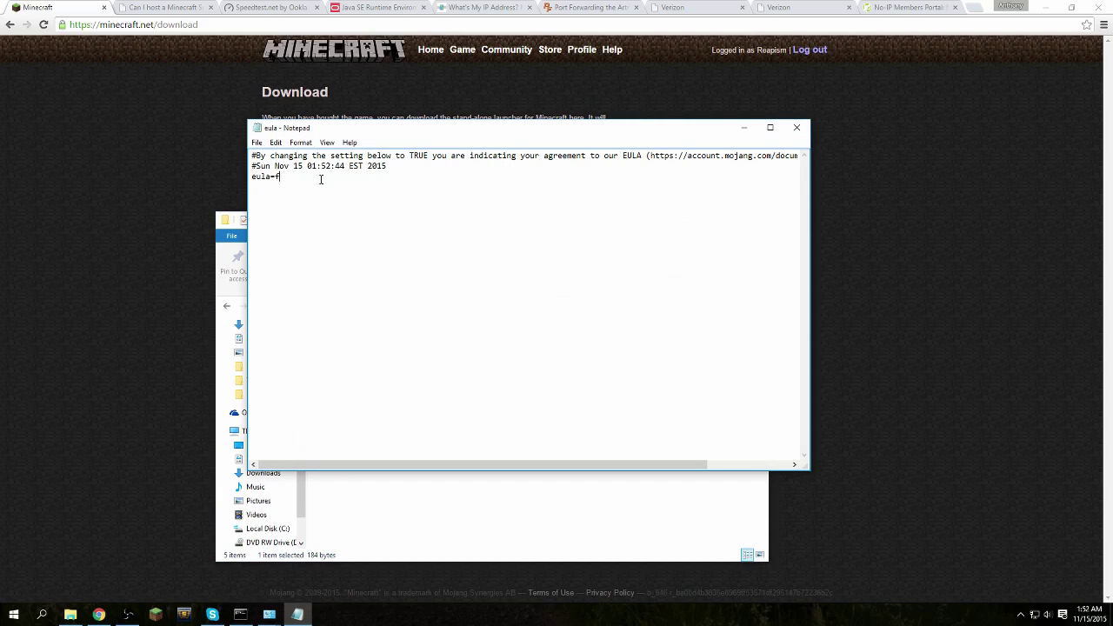
{"action": "left_click", "coordinate": [797, 127]}
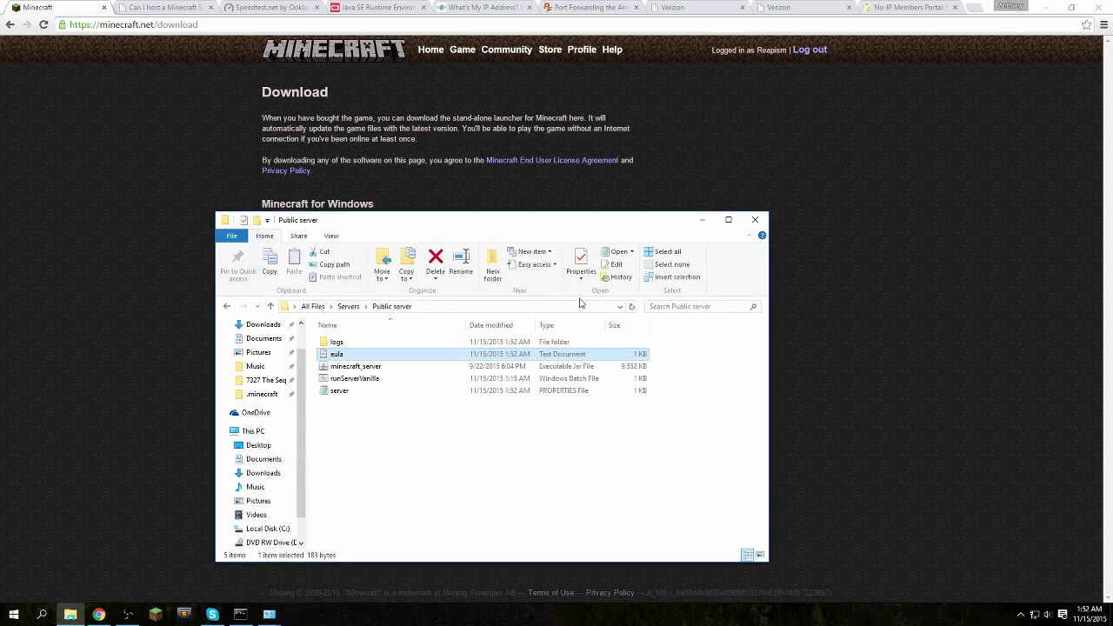
Run runServerVanilla again and check the server's startup log through the spawn area preparation and the Done line.
{"action": "double_click", "coordinate": [349, 380]}
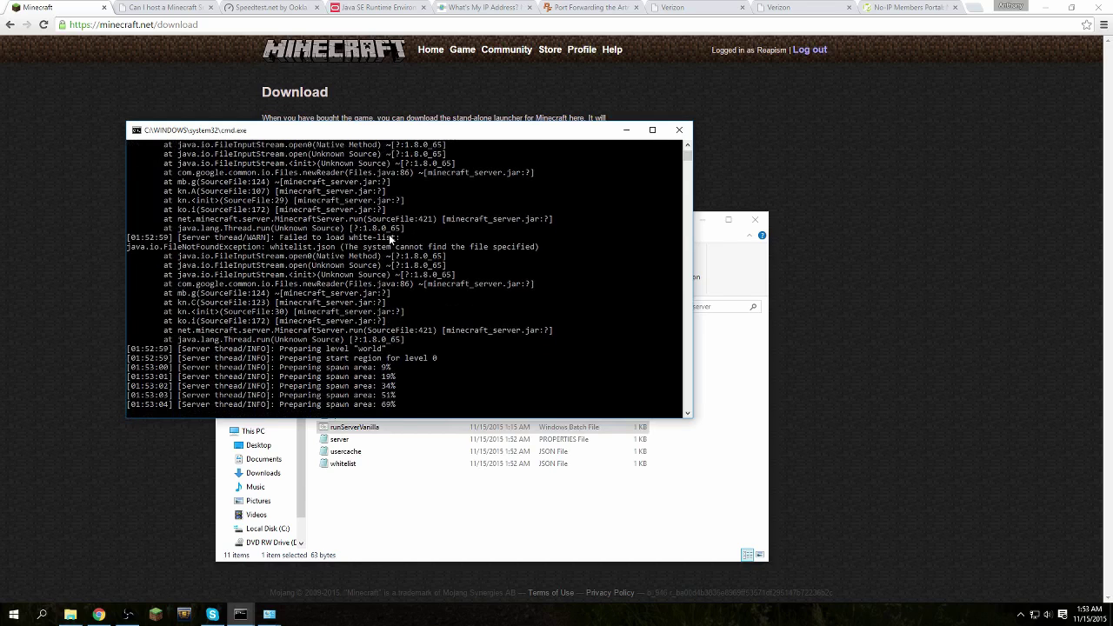
{"action": "scroll", "coordinate": [466, 316], "scroll_direction": "up", "scroll_amount": 3}
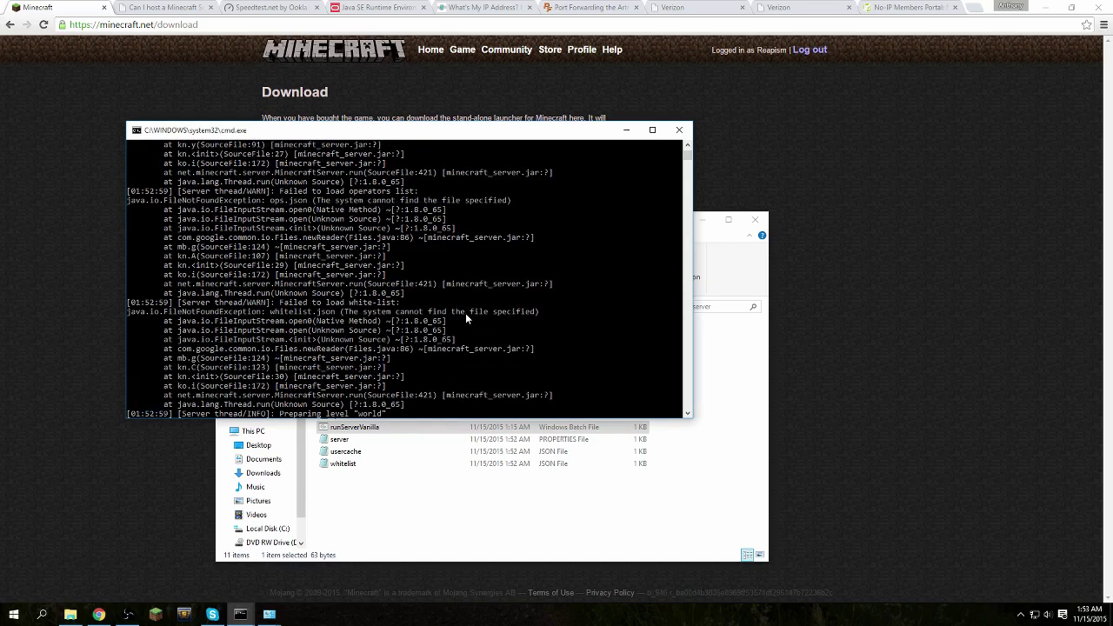
{"action": "scroll", "coordinate": [466, 318], "scroll_direction": "down", "scroll_amount": 3}
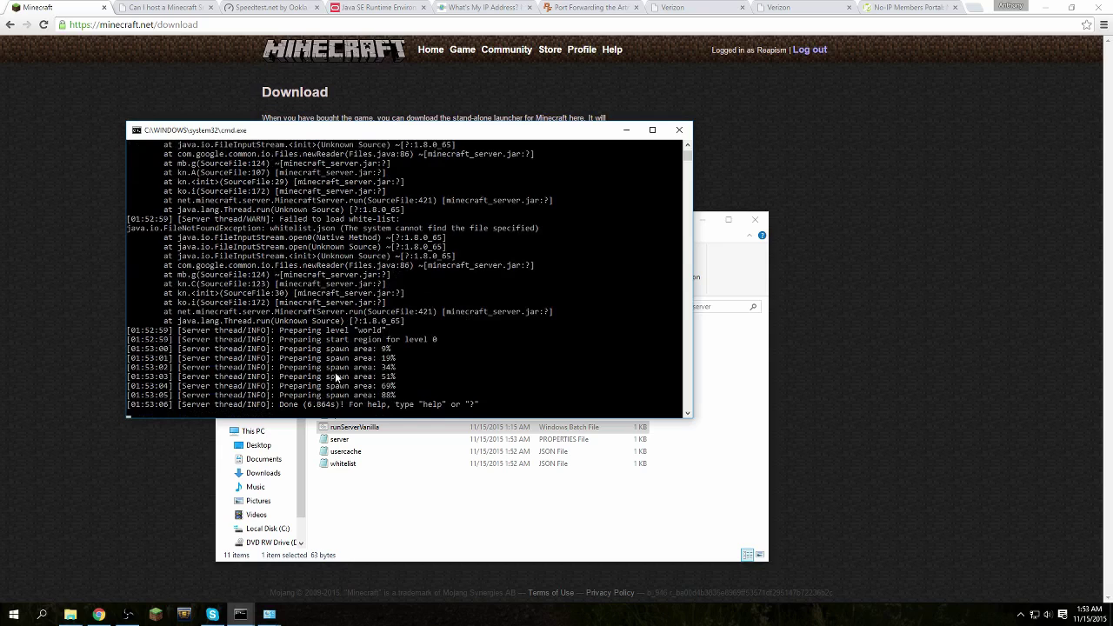
{"action": "left_click_drag", "start_coordinate": [275, 404], "coordinate": [407, 406]}
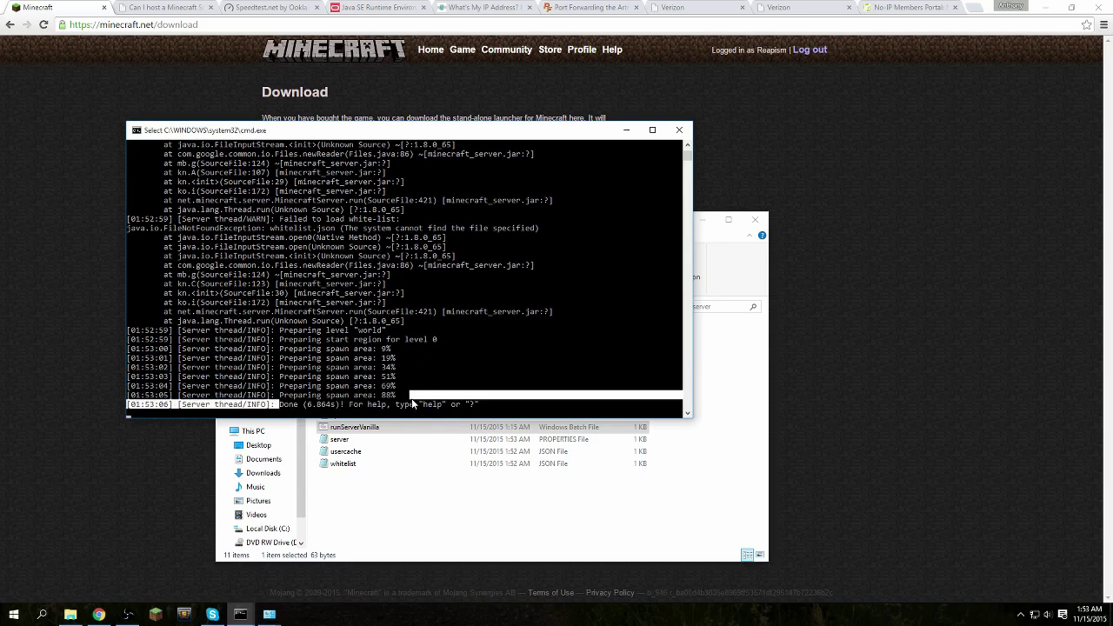
{"action": "left_click", "coordinate": [412, 395]}
Start Minecraft 1.8.8 from the launcher with the 1.8.8 profile and open the multiplayer server list.
{"action": "left_click", "coordinate": [154, 615]}
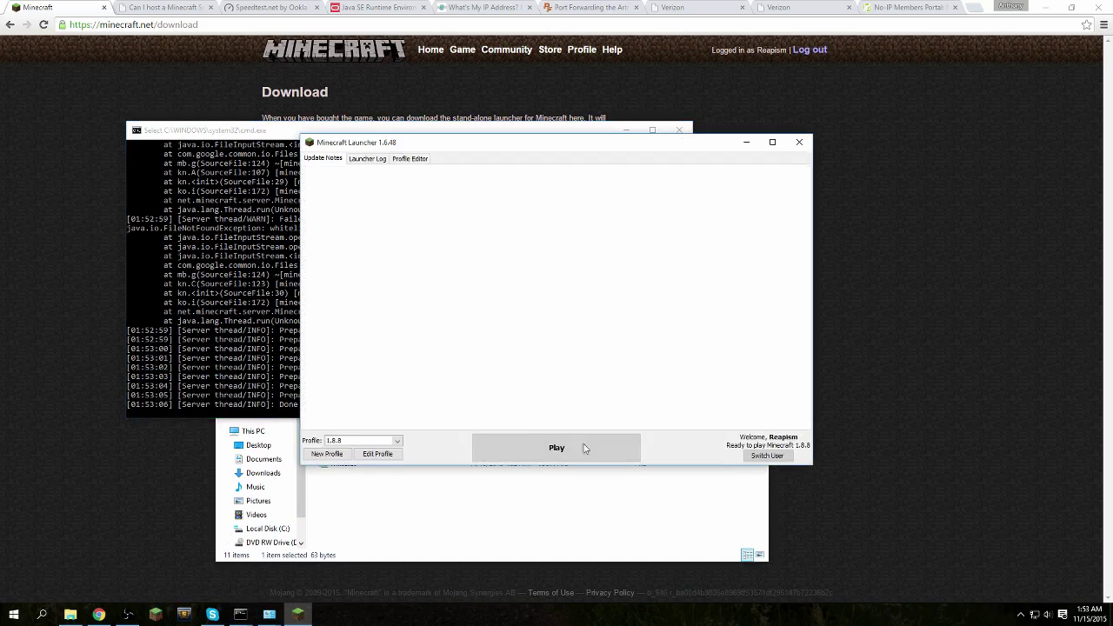
{"action": "left_click", "coordinate": [515, 450]}
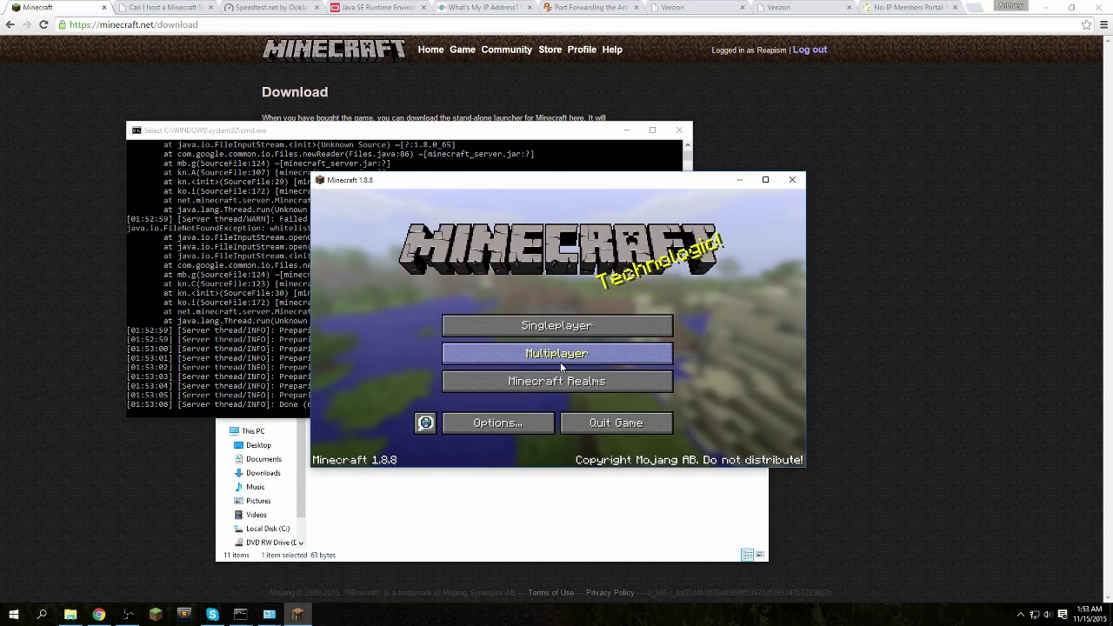
{"action": "left_click", "coordinate": [491, 351]}
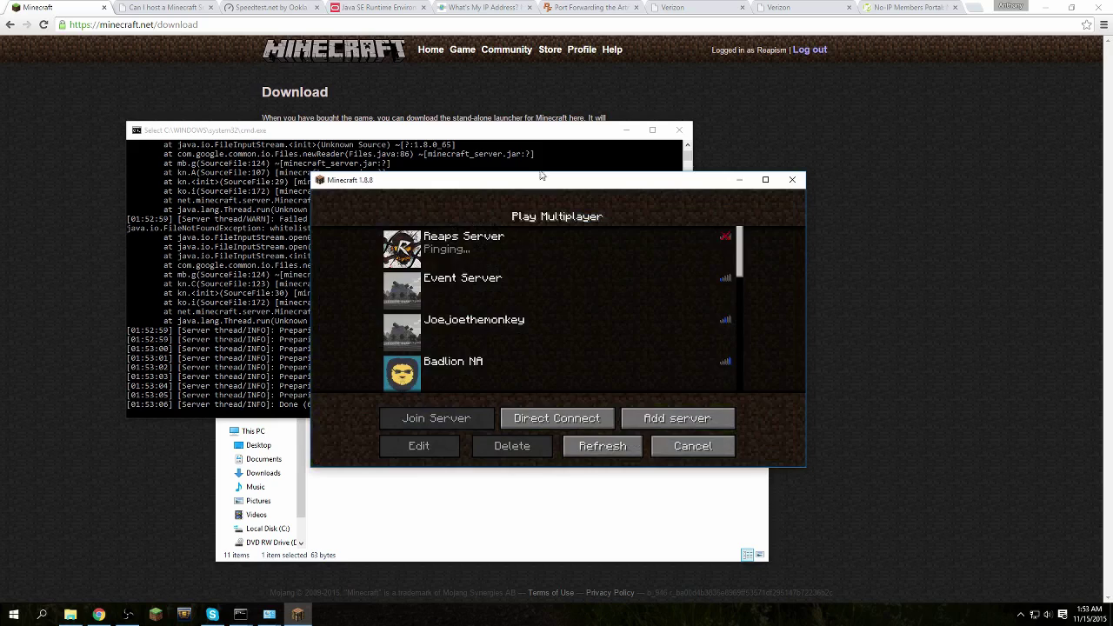
Review the server name and address of the Reaps Server entry and try to join it in a maximized game window.
{"action": "left_click", "coordinate": [681, 245]}
{"action": "left_click", "coordinate": [419, 445]}
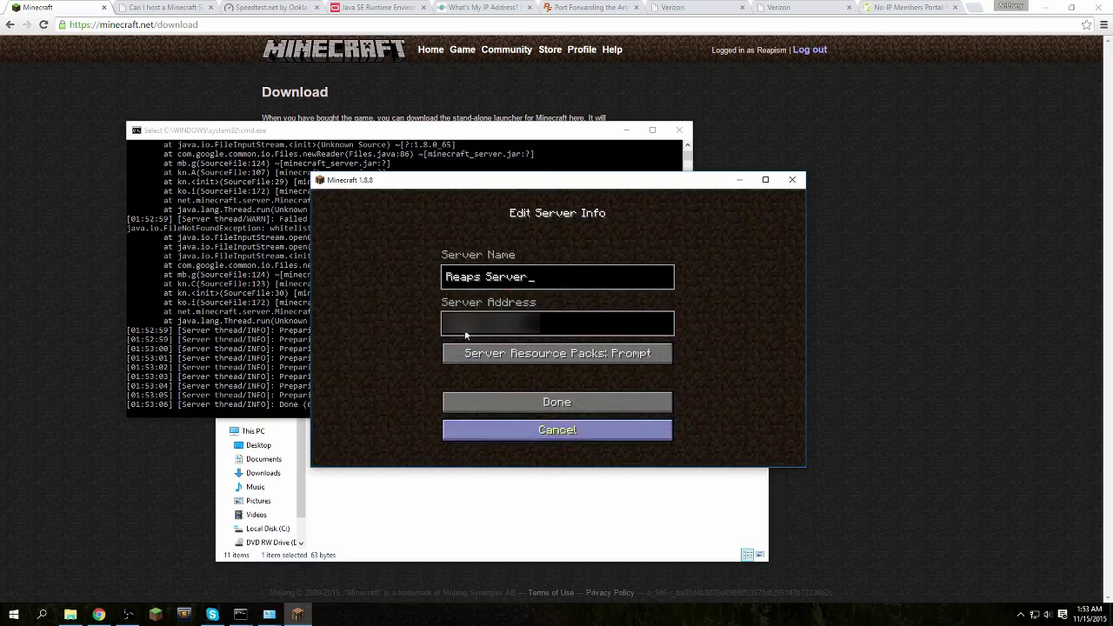
{"action": "left_click", "coordinate": [542, 404]}
{"action": "left_click", "coordinate": [449, 416]}
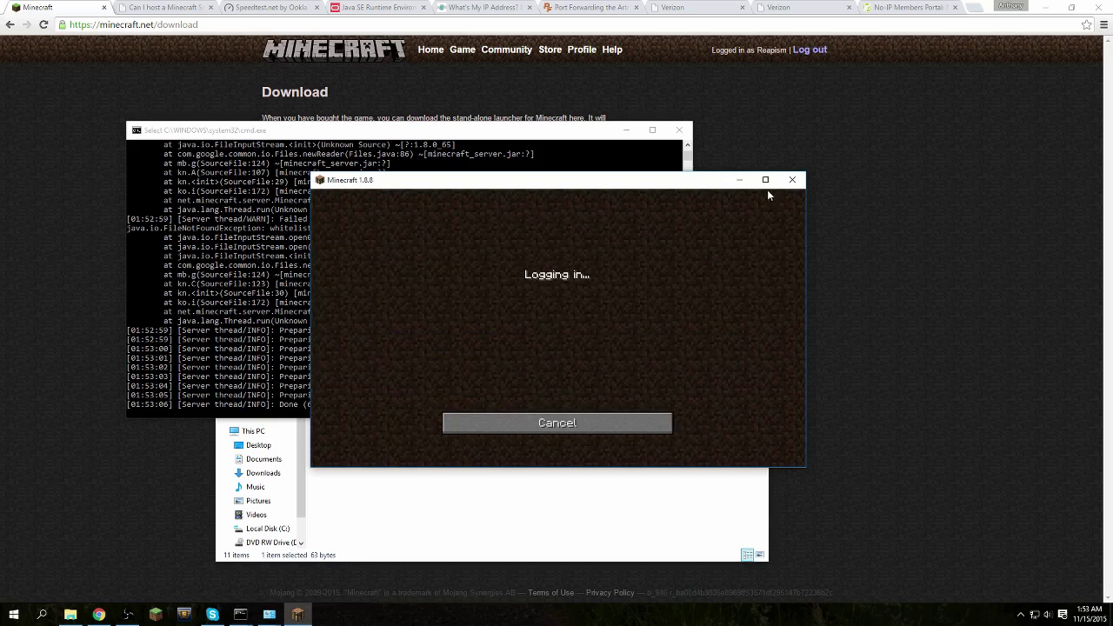
{"action": "double_click", "coordinate": [694, 181]}
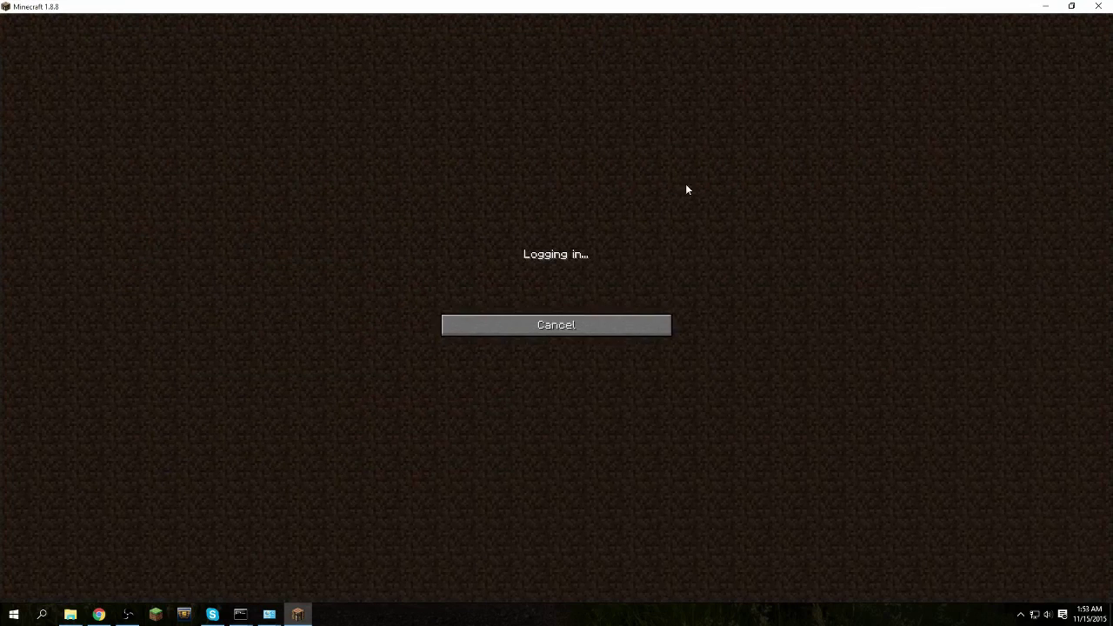
Cancel the pending login, try Reaps Server again, and close the leftover Command Prompt window.
{"action": "left_click", "coordinate": [553, 329]}
{"action": "double_click", "coordinate": [503, 83]}
{"action": "mouse_move", "coordinate": [240, 614]}
{"action": "left_click", "coordinate": [174, 565]}
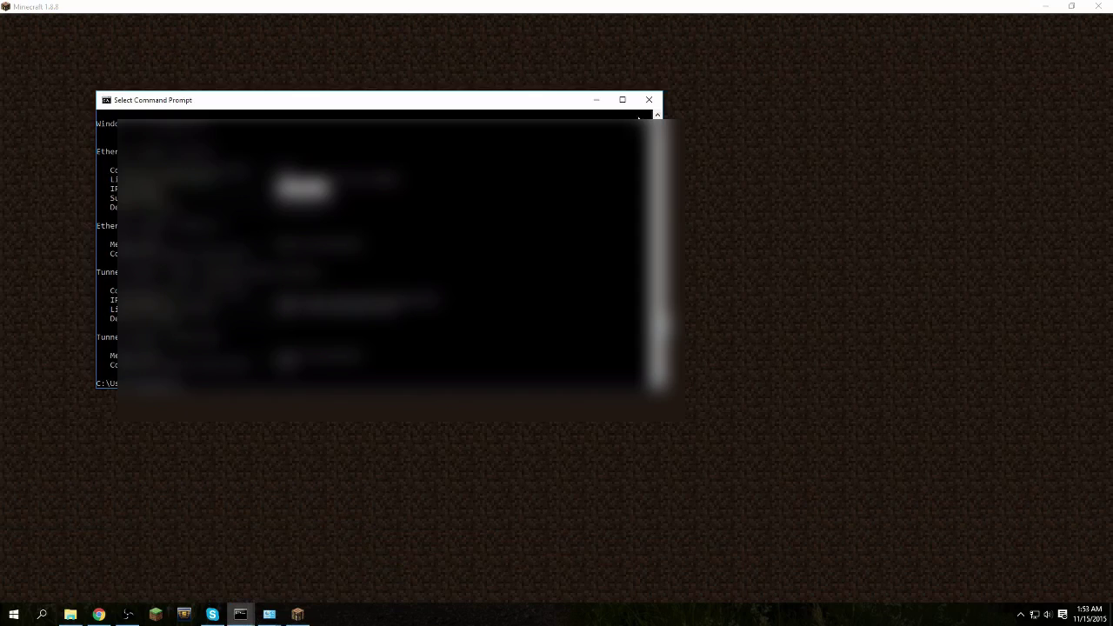
{"action": "left_click", "coordinate": [649, 100]}
Cancel the connection attempt, reconnect to Reaps Server, and bring up the server console window.
{"action": "left_click", "coordinate": [501, 329]}
{"action": "double_click", "coordinate": [491, 61]}
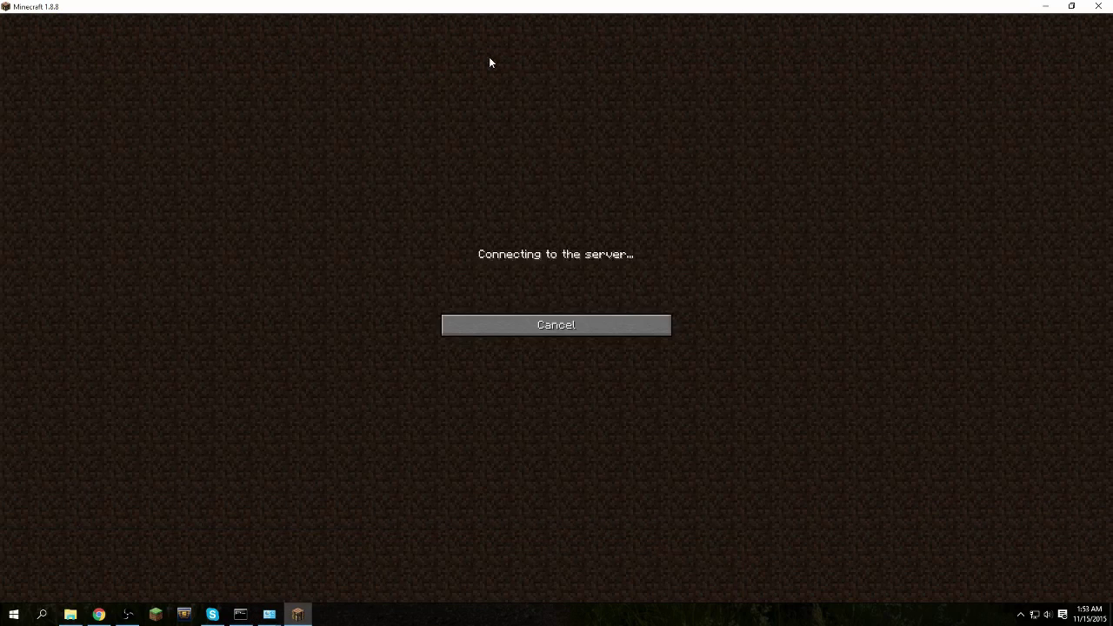
{"action": "left_click", "coordinate": [240, 614]}
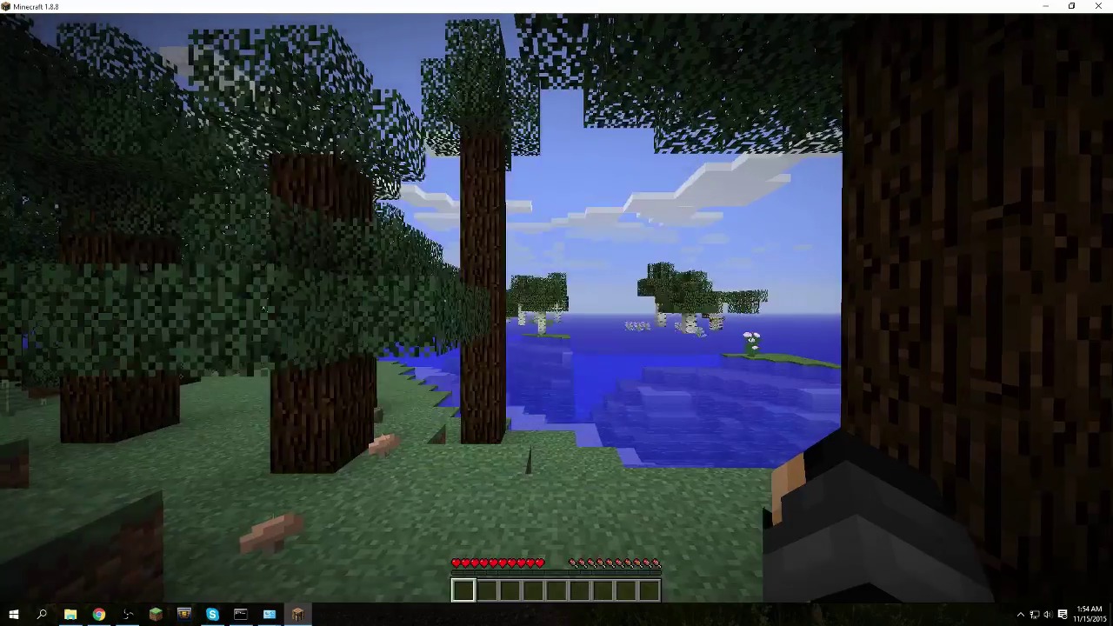
Walk around the server's world and display the connected player list to check that the server is playable.
{"action": "key", "text": "w"}
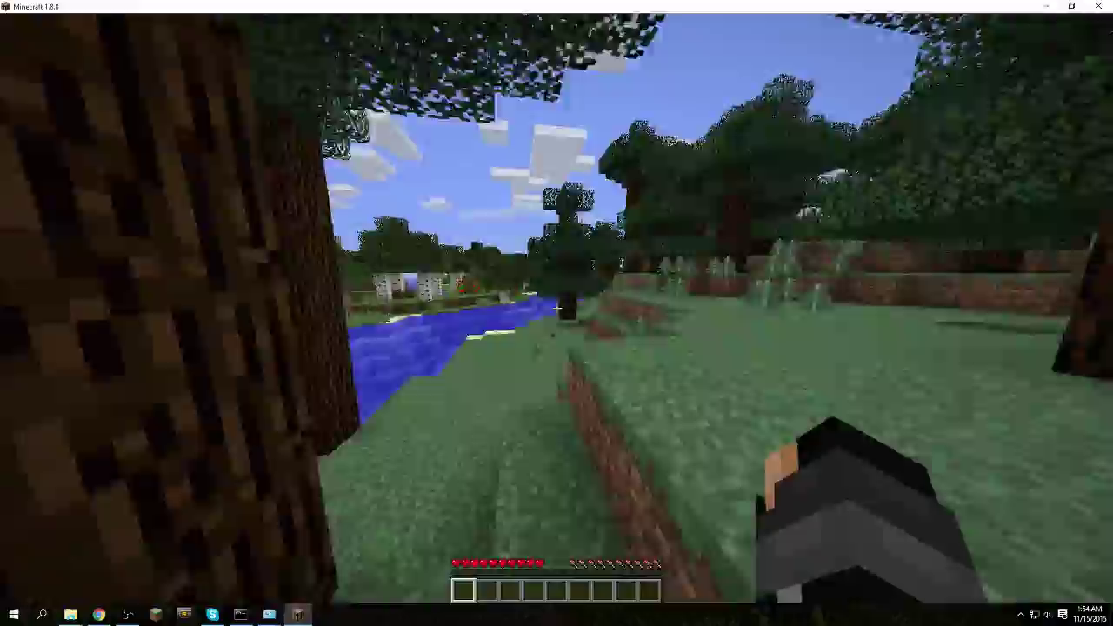
{"action": "key", "text": "s"}
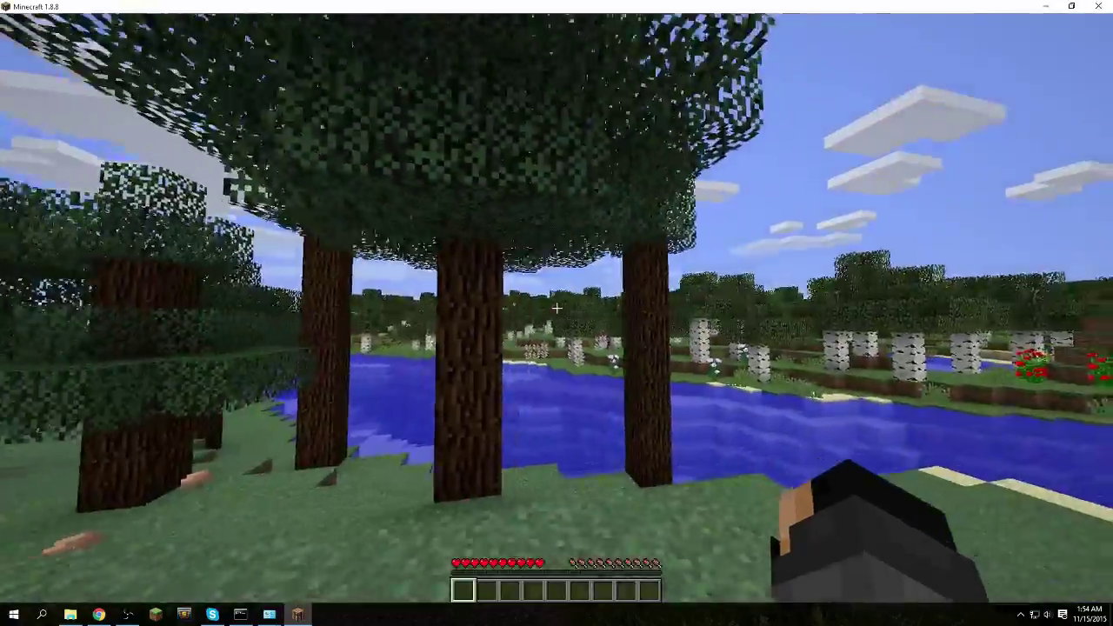
{"action": "key", "text": "F3"}
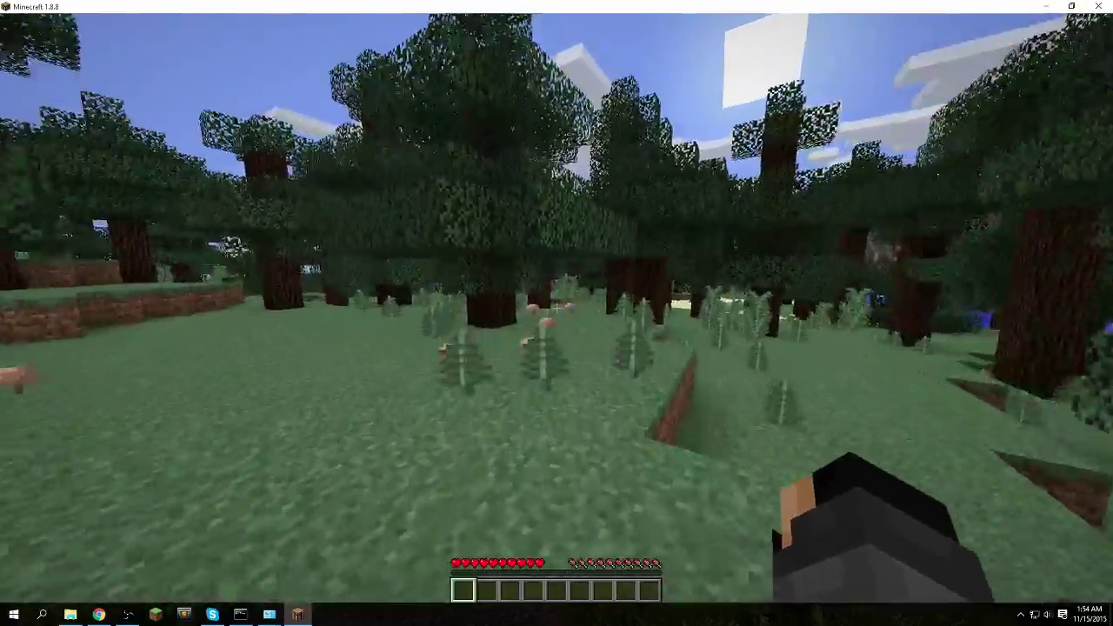
{"action": "key", "text": "w"}
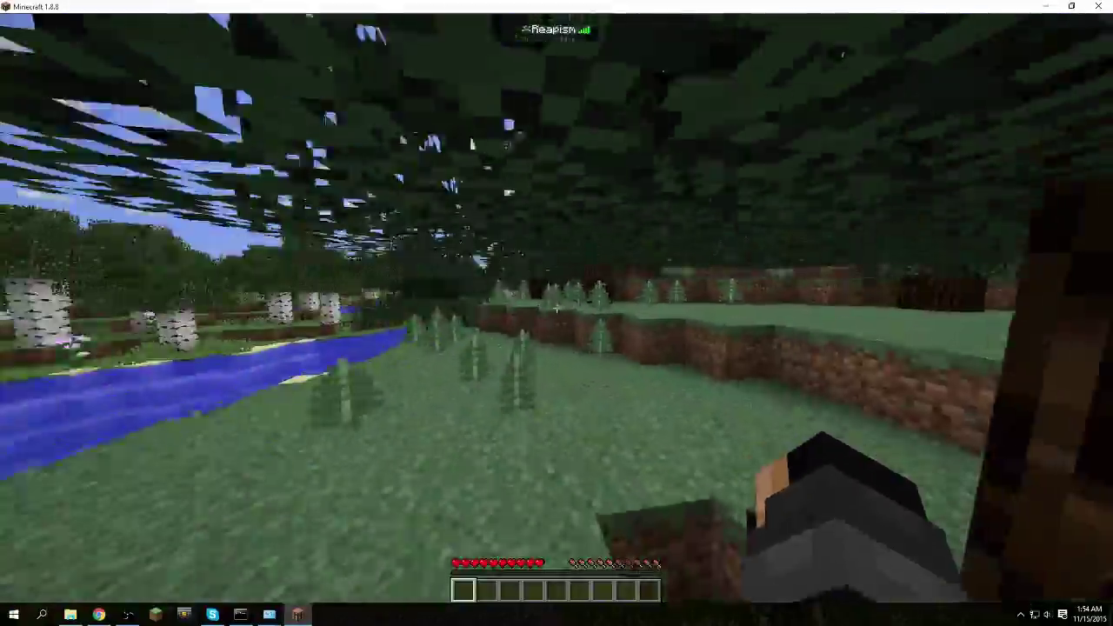
{"action": "key", "text": "w"}
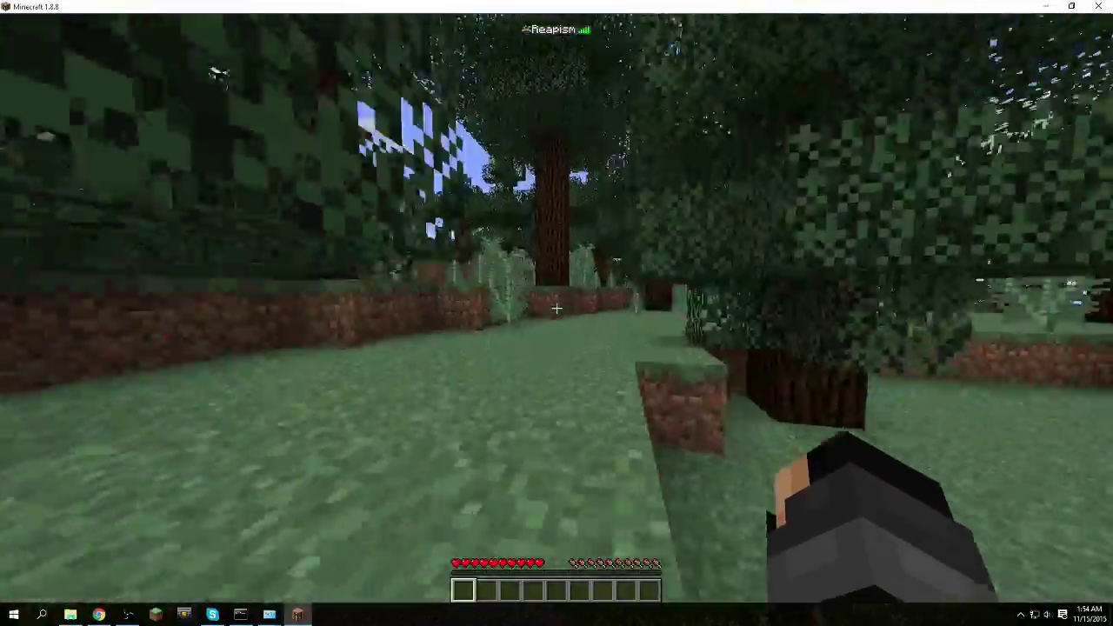
{"action": "key", "text": "w"}
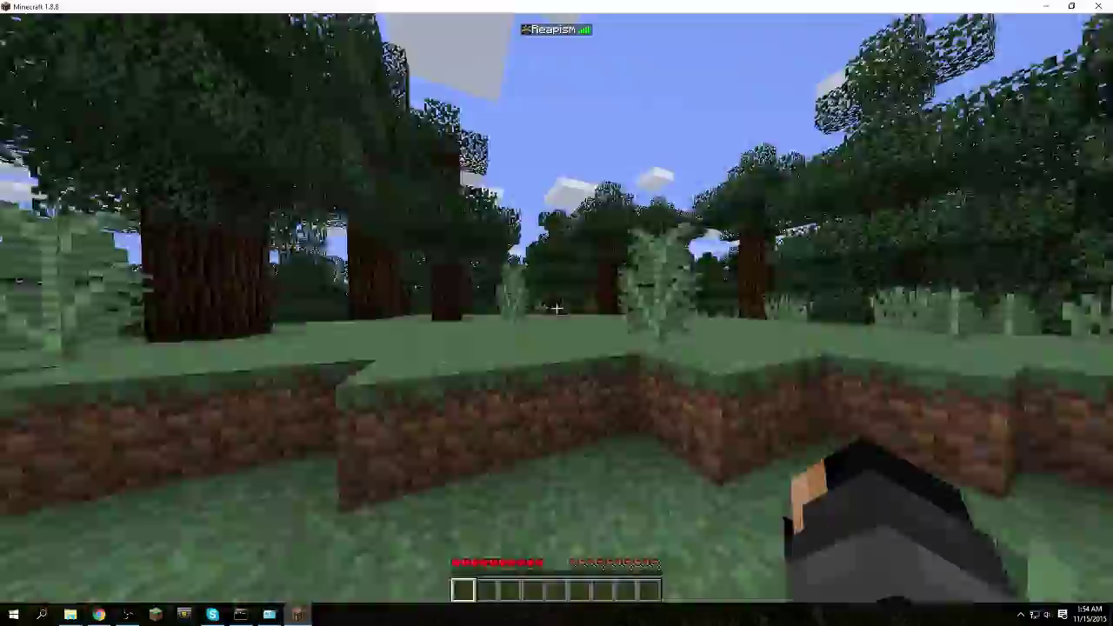
{"action": "key", "text": "w"}
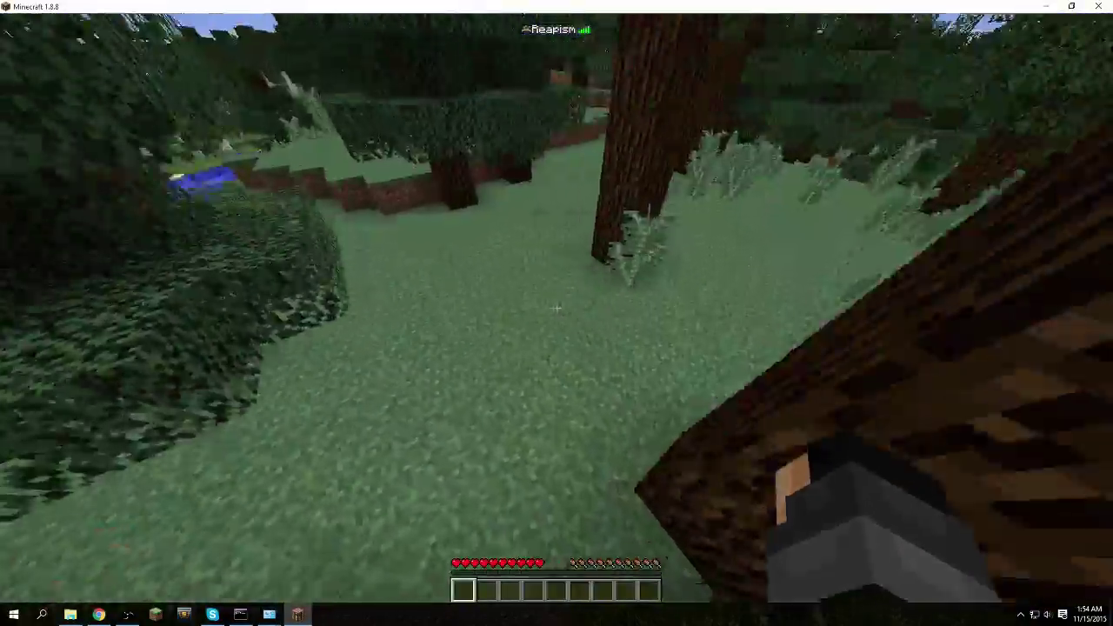
{"action": "key", "text": "w"}
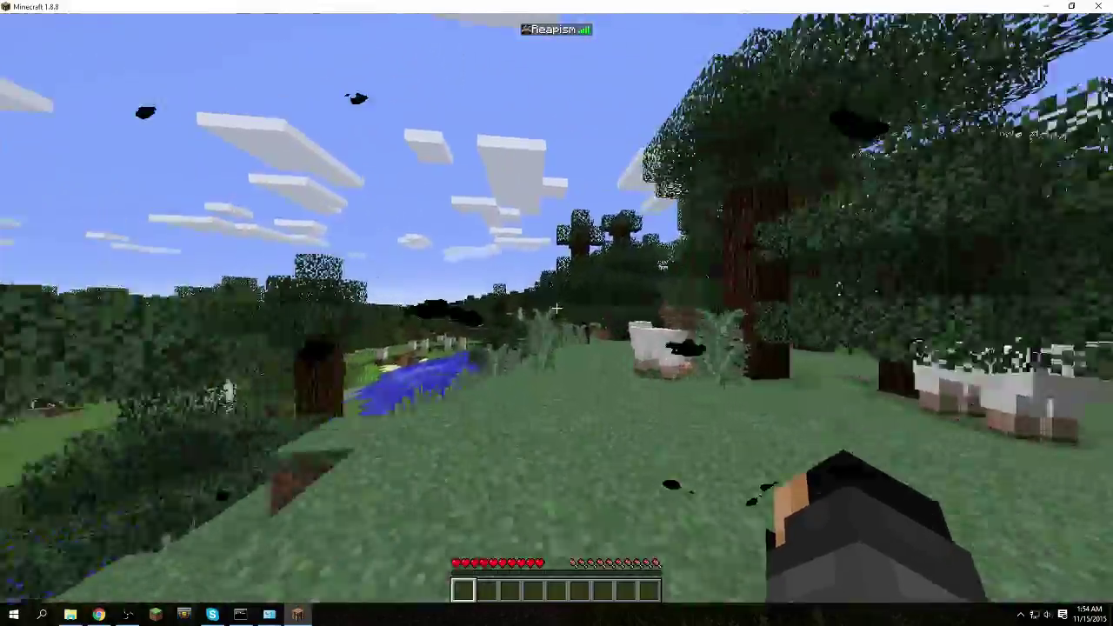